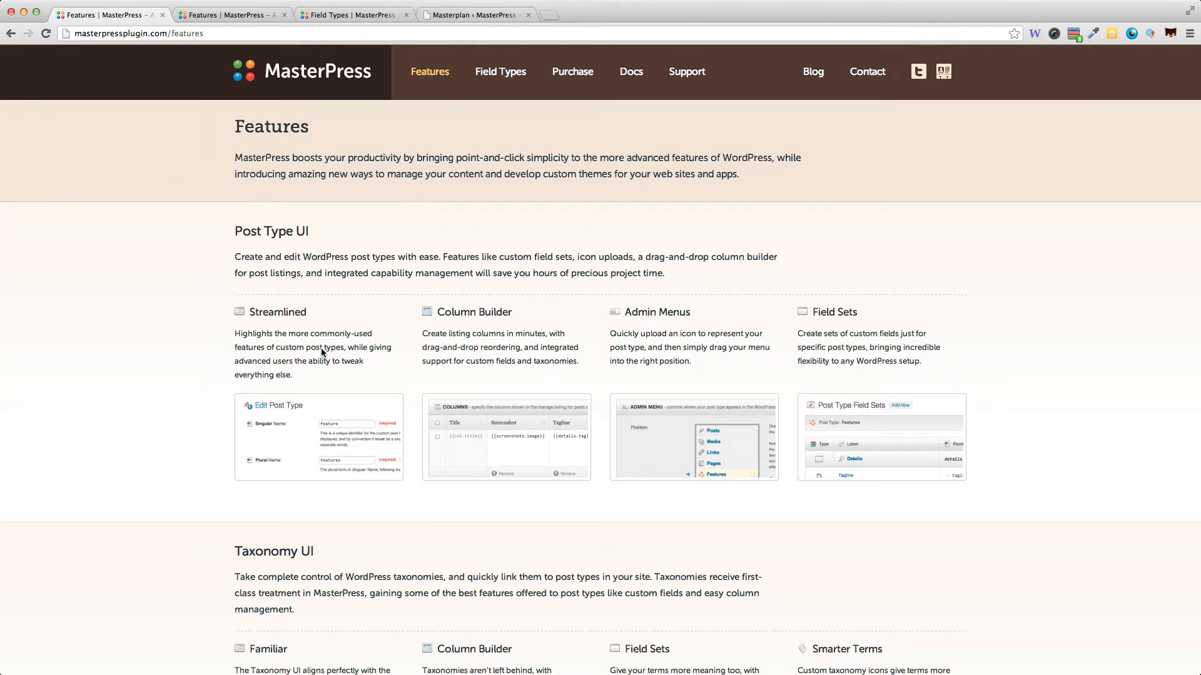
# Read through the Post Type UI, Taxonomy UI, Field Sets and Object-Oriented Theme API sections of the MasterPress features page
pyautogui.scroll(-3, 298, 387)
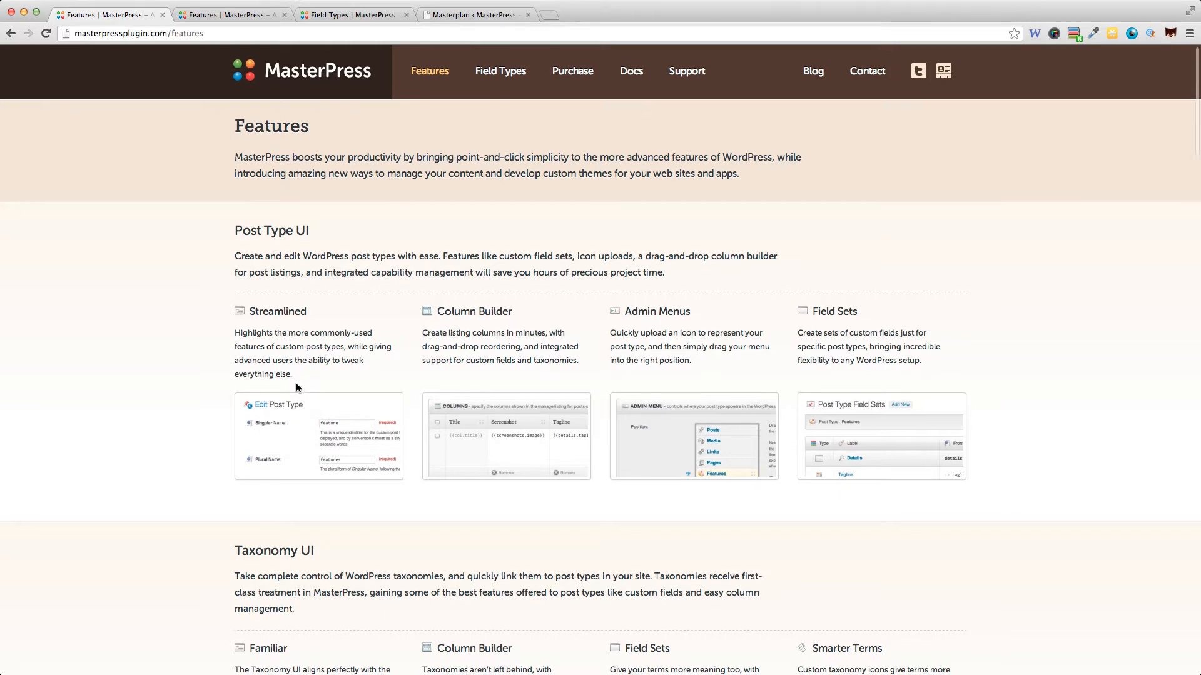
pyautogui.scroll(-3, 297, 388)
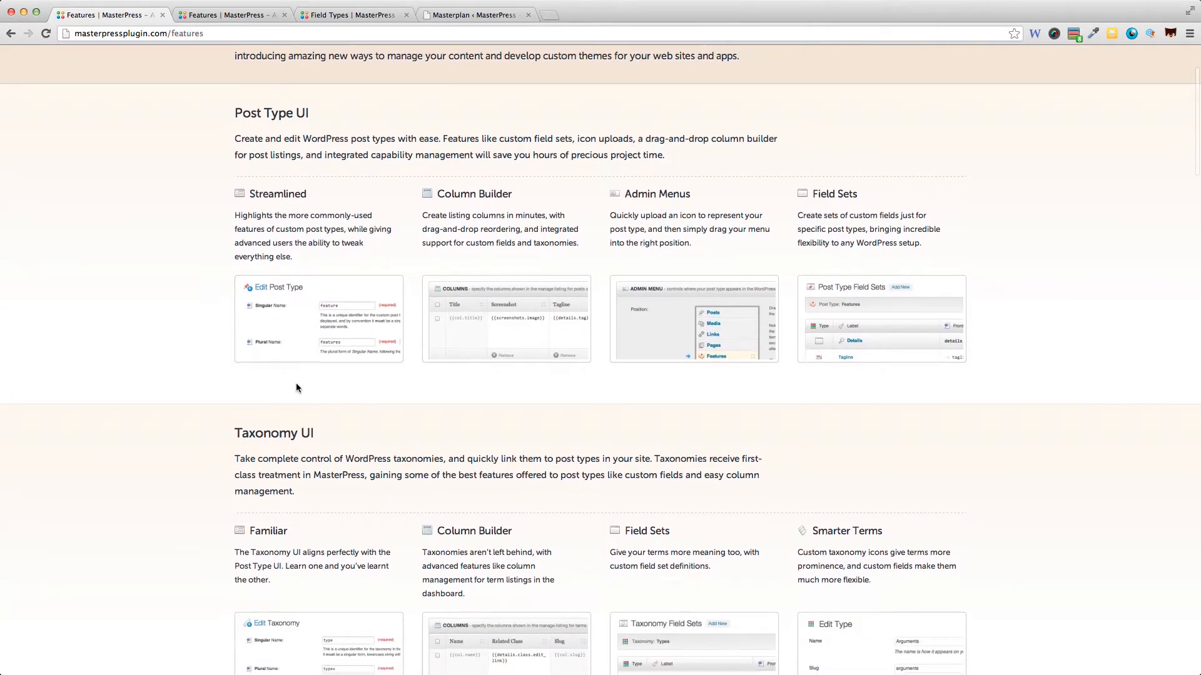
pyautogui.scroll(-5, 298, 388)
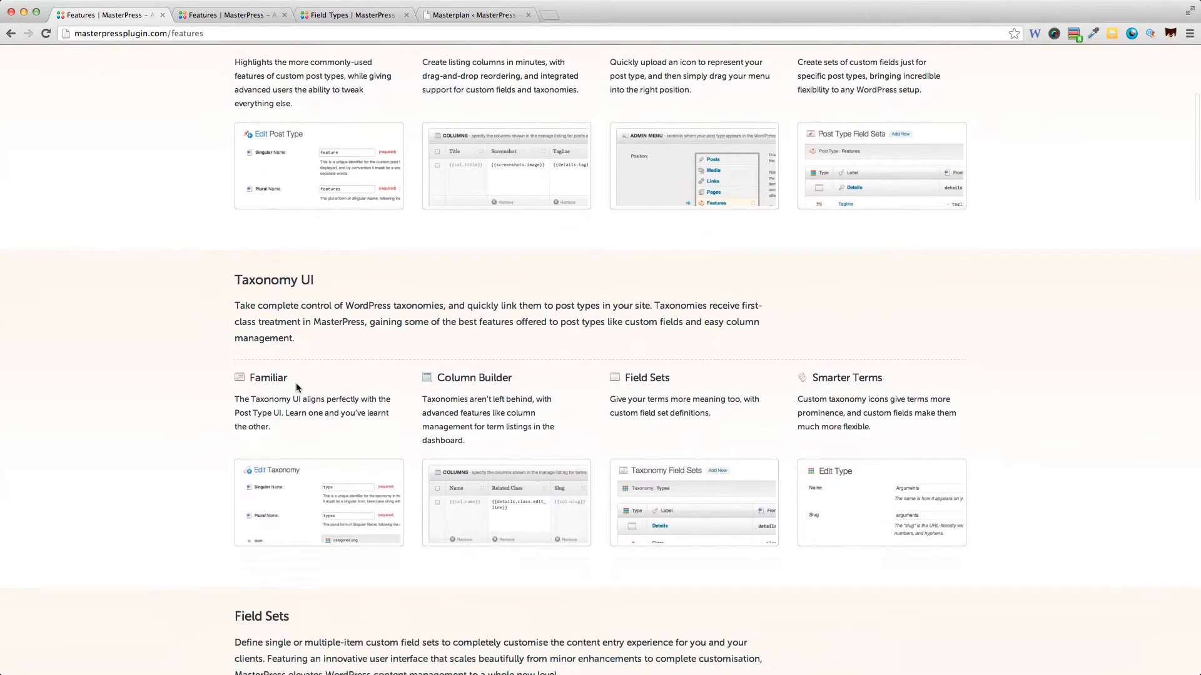
pyautogui.scroll(-2, 297, 388)
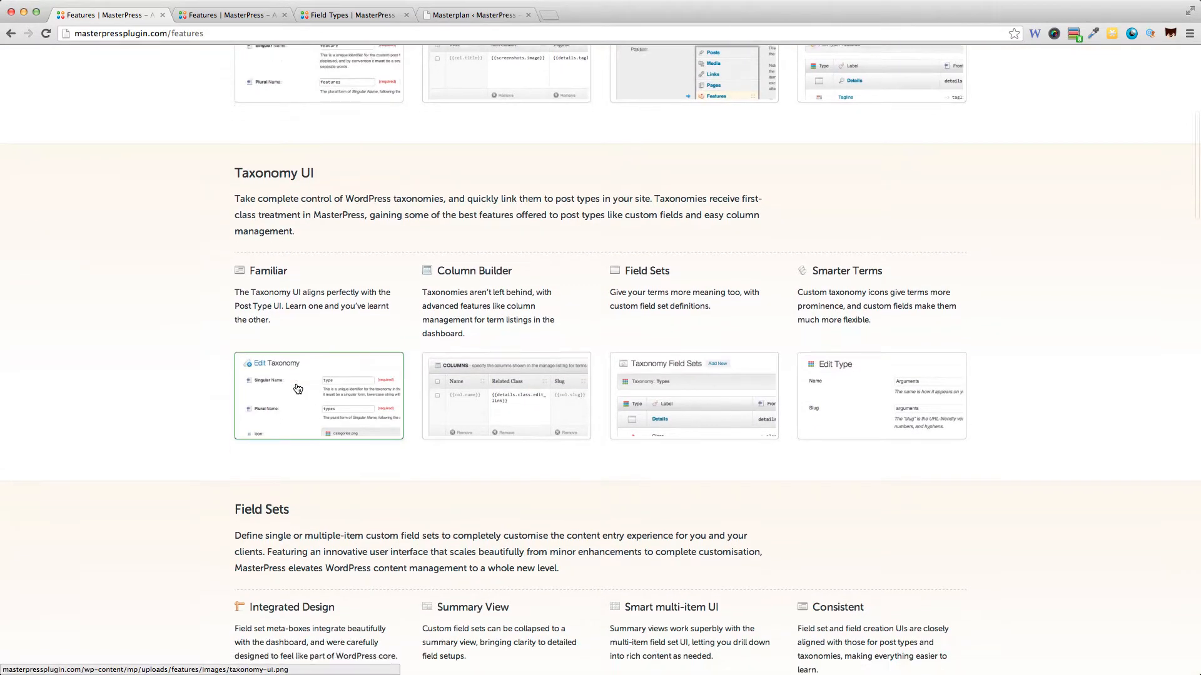
pyautogui.scroll(-1, 298, 389)
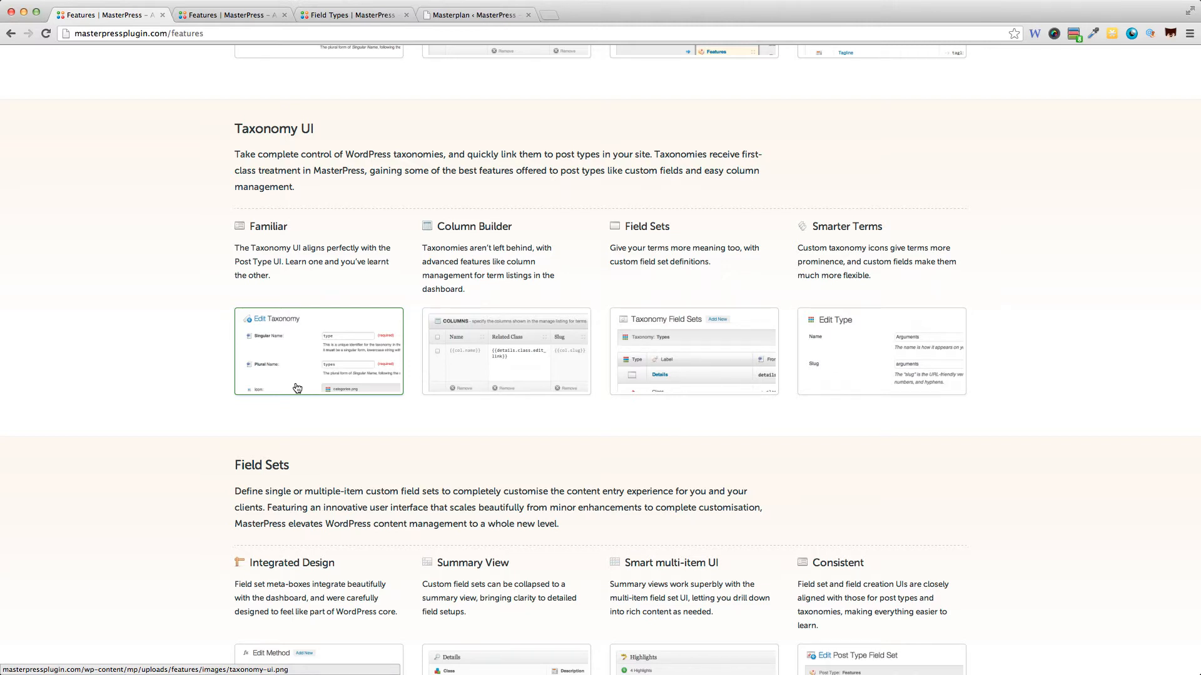
pyautogui.scroll(-5, 297, 388)
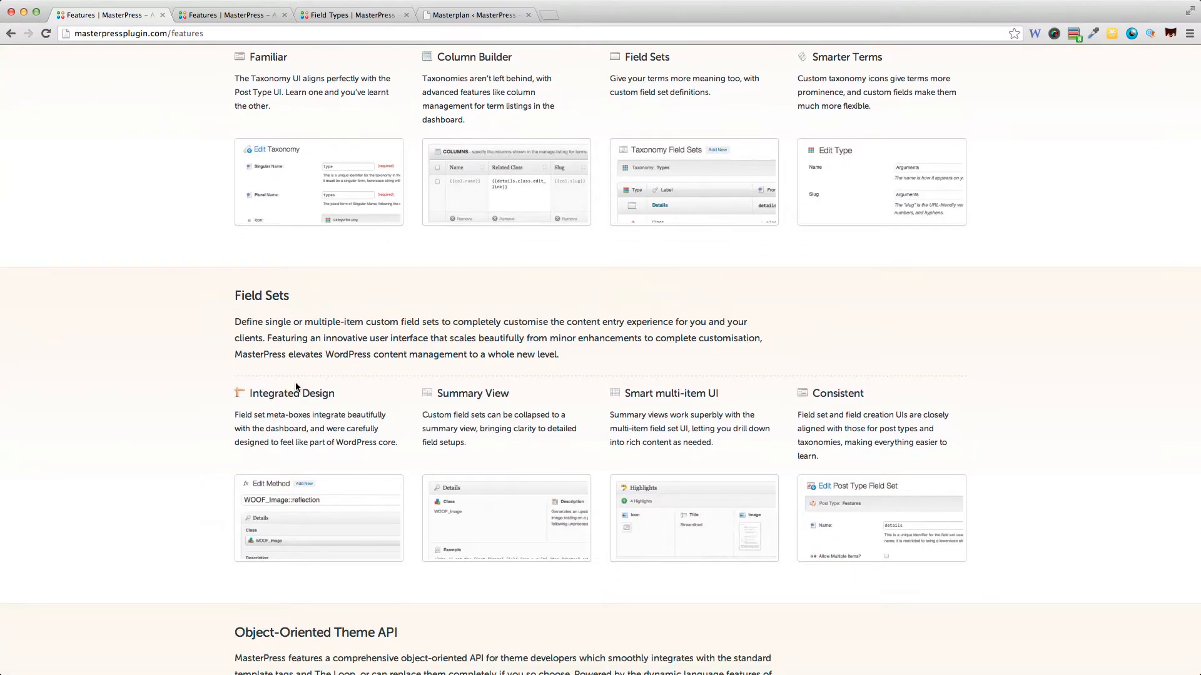
pyautogui.scroll(-1, 297, 388)
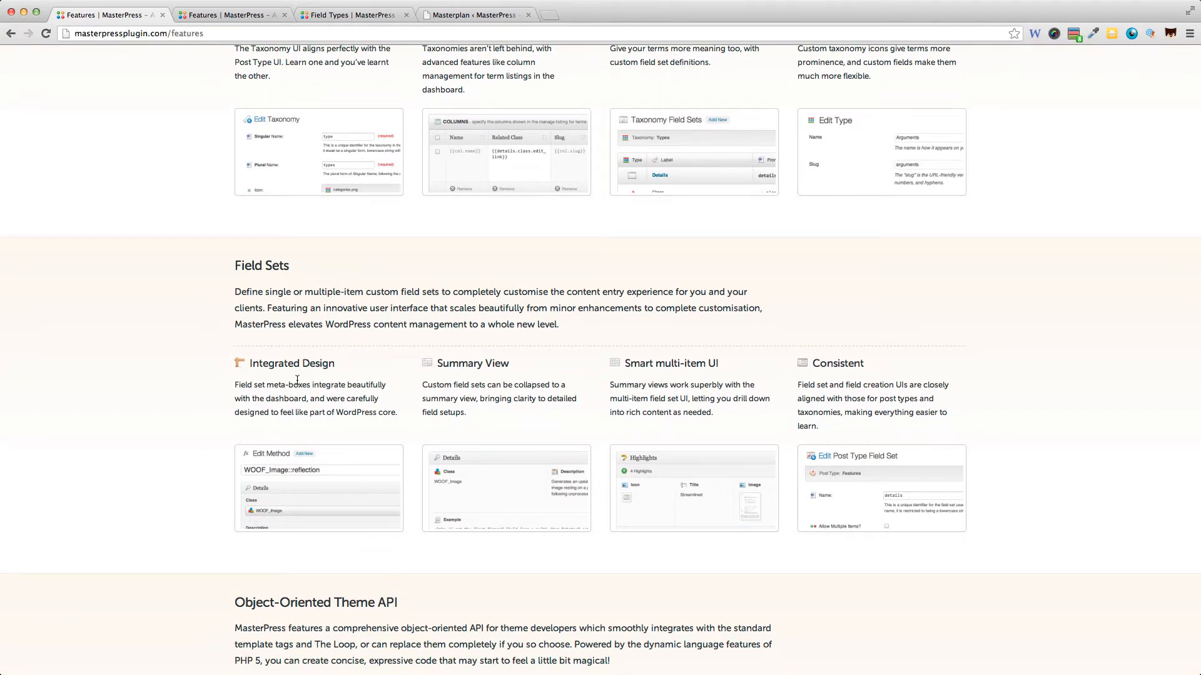
pyautogui.scroll(-3, 297, 379)
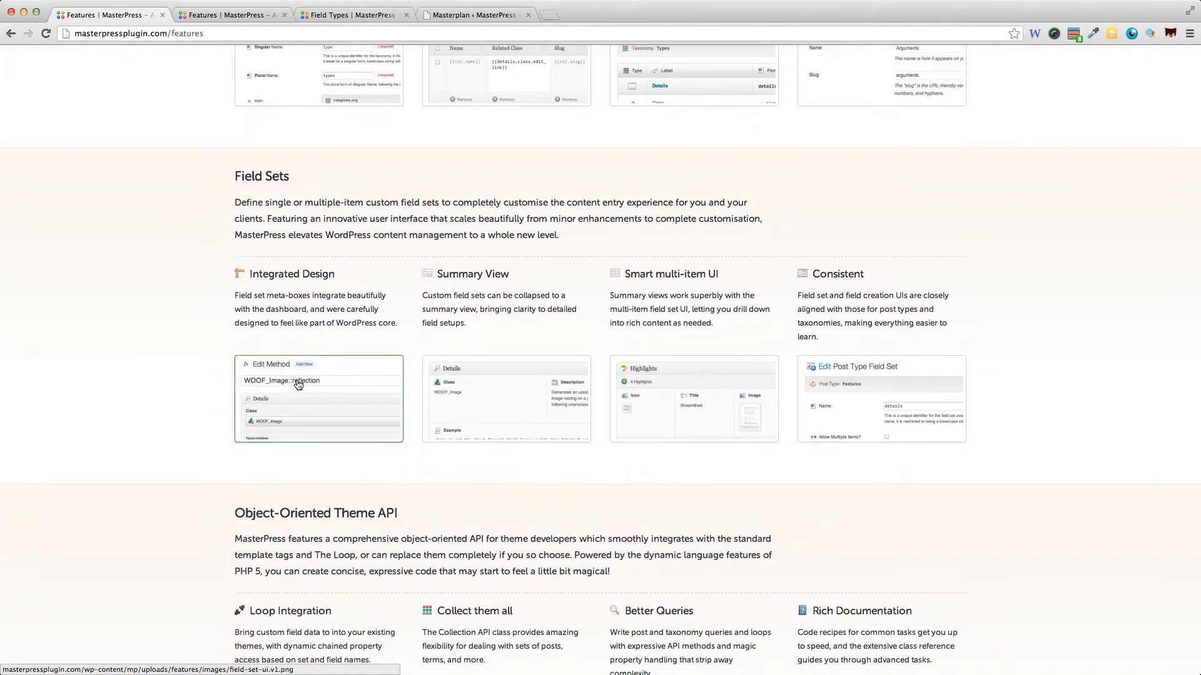
pyautogui.scroll(-7, 298, 384)
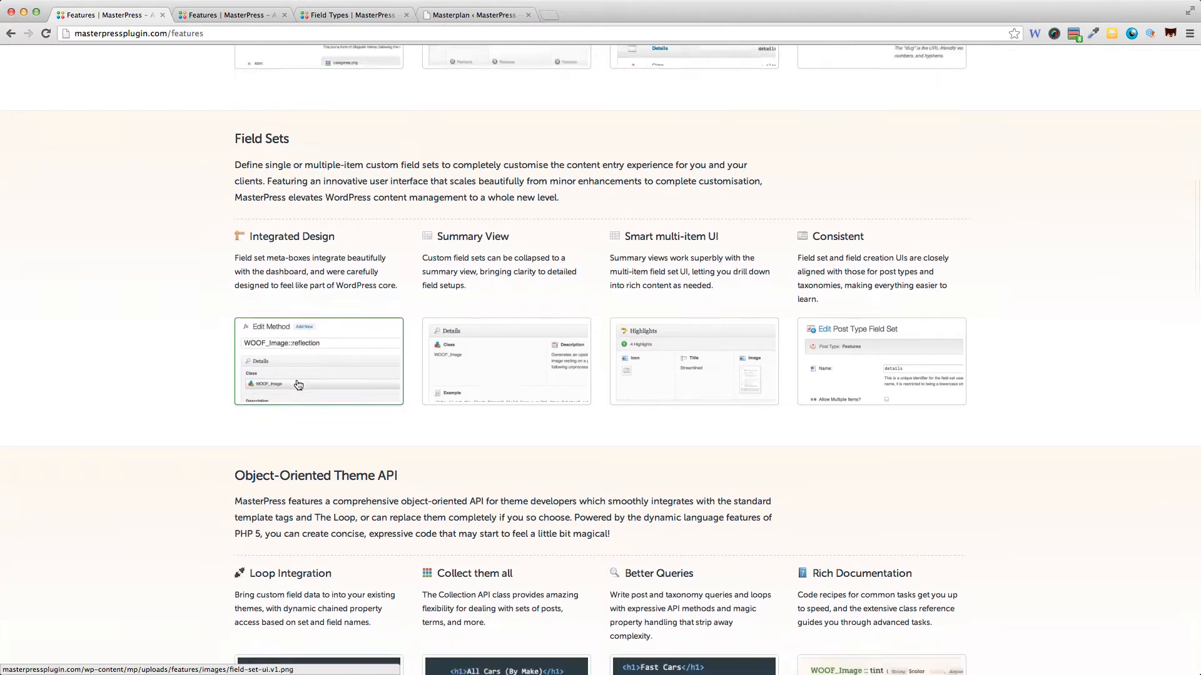
pyautogui.scroll(-4, 297, 381)
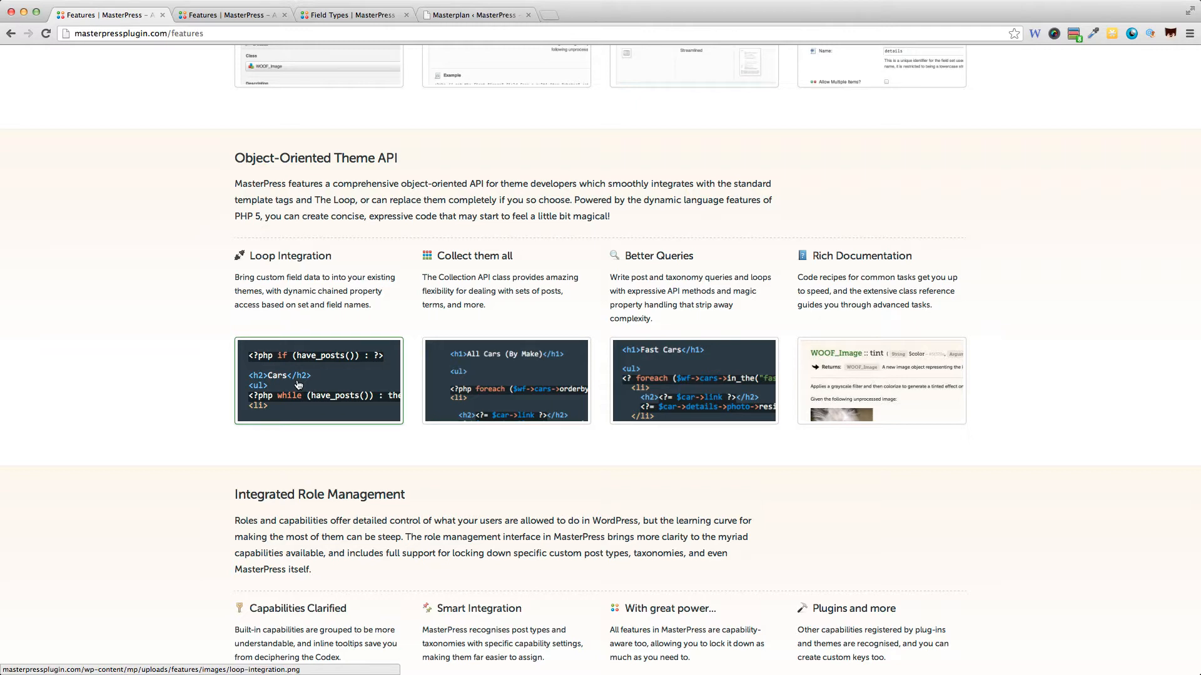
# Review the Integrated Role Management, Masterplan, Related Objects and Object Types, and Even More sections of the features page
pyautogui.scroll(-5, 298, 385)
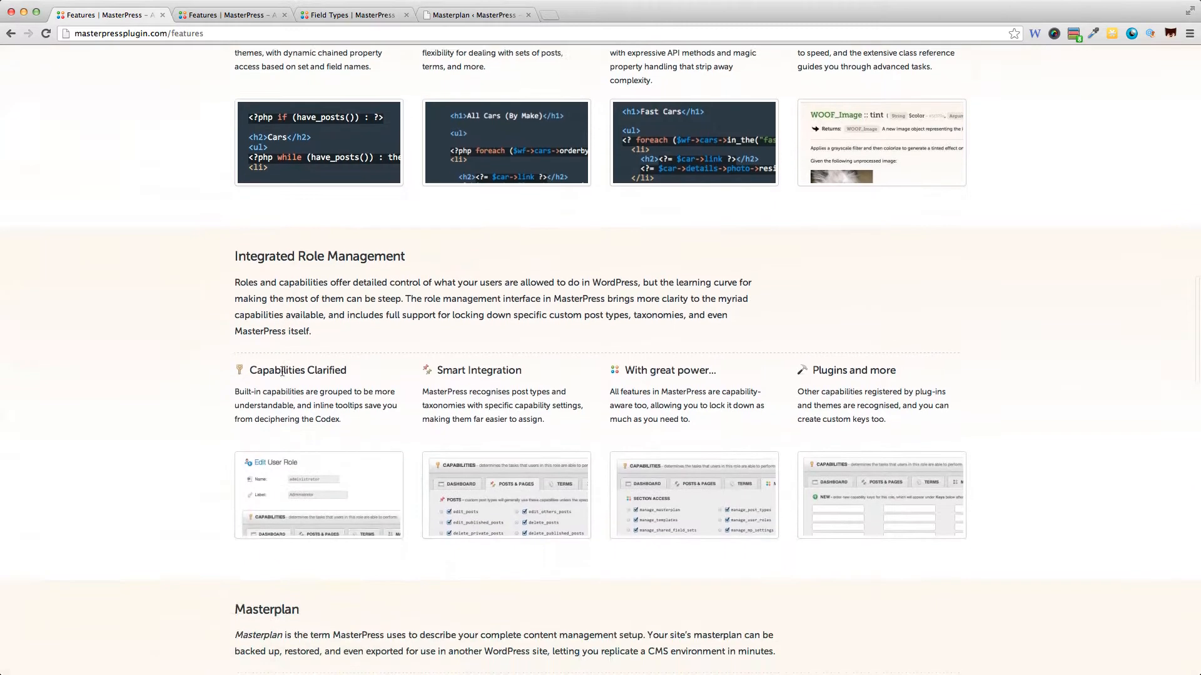
pyautogui.scroll(-1, 284, 376)
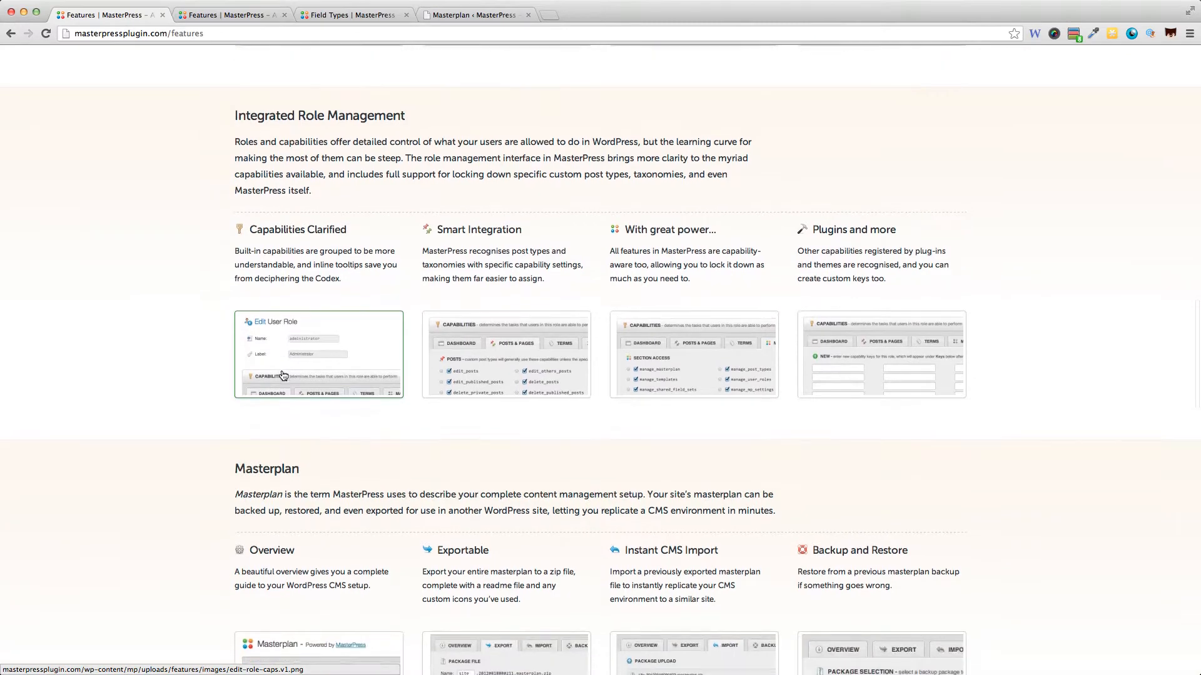
pyautogui.scroll(-1, 282, 375)
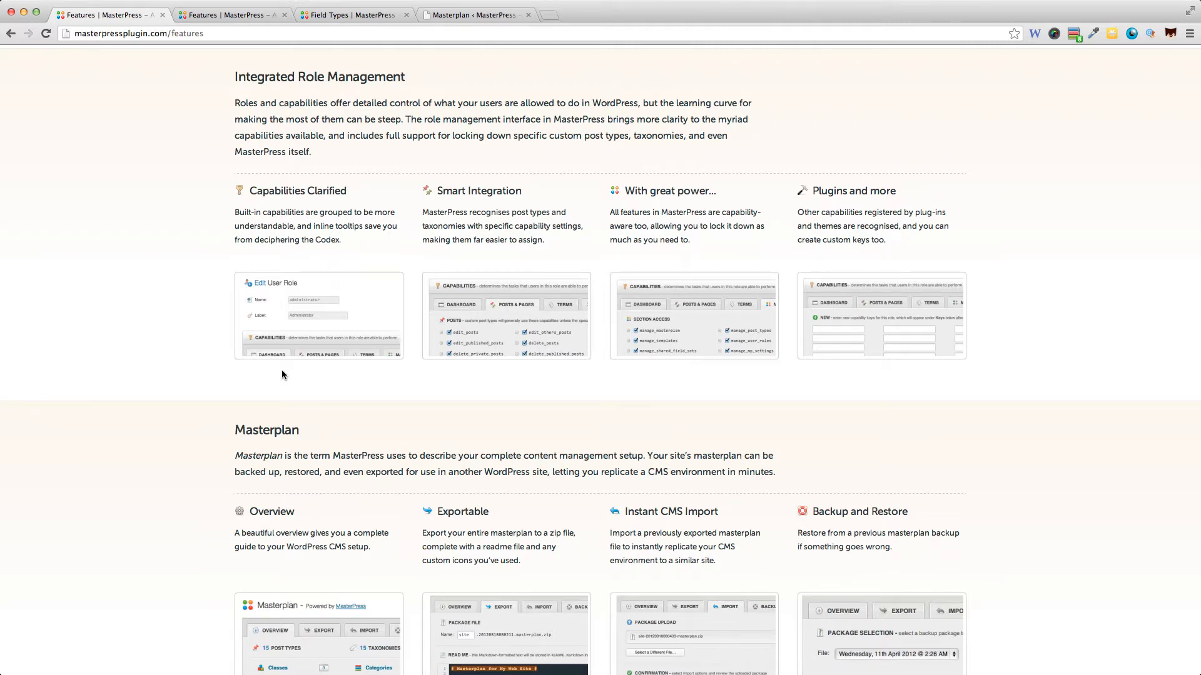
pyautogui.scroll(-4, 1007, 549)
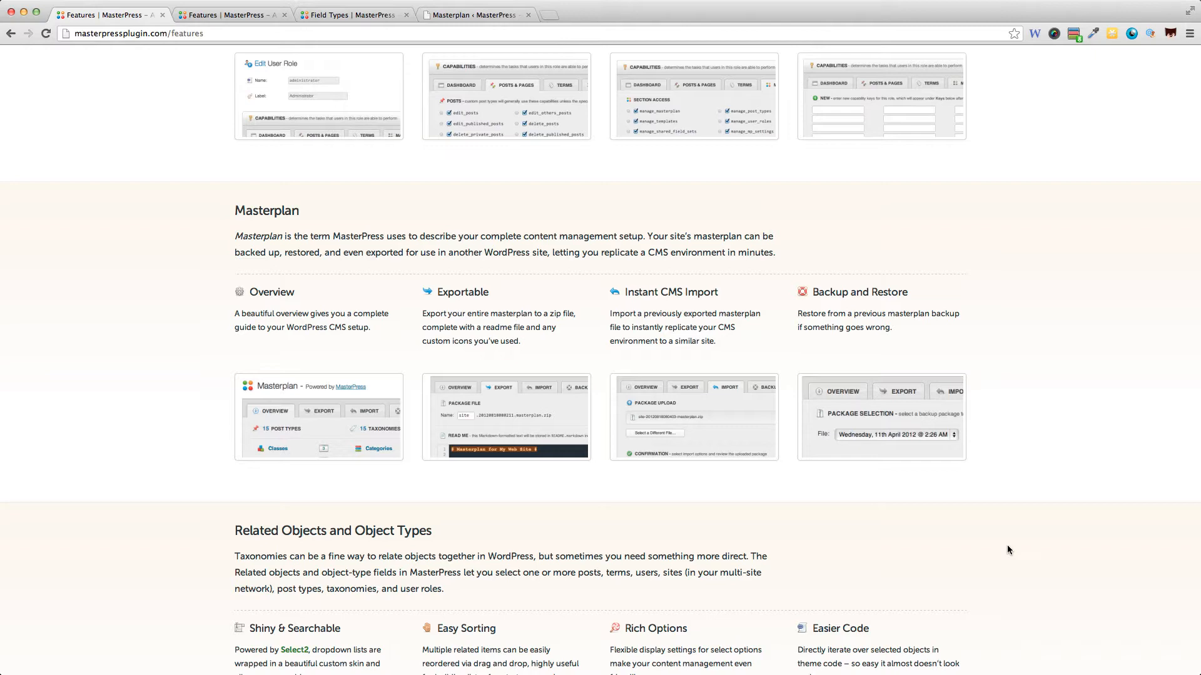
pyautogui.scroll(-5, 965, 530)
pyautogui.scroll(-1, 966, 530)
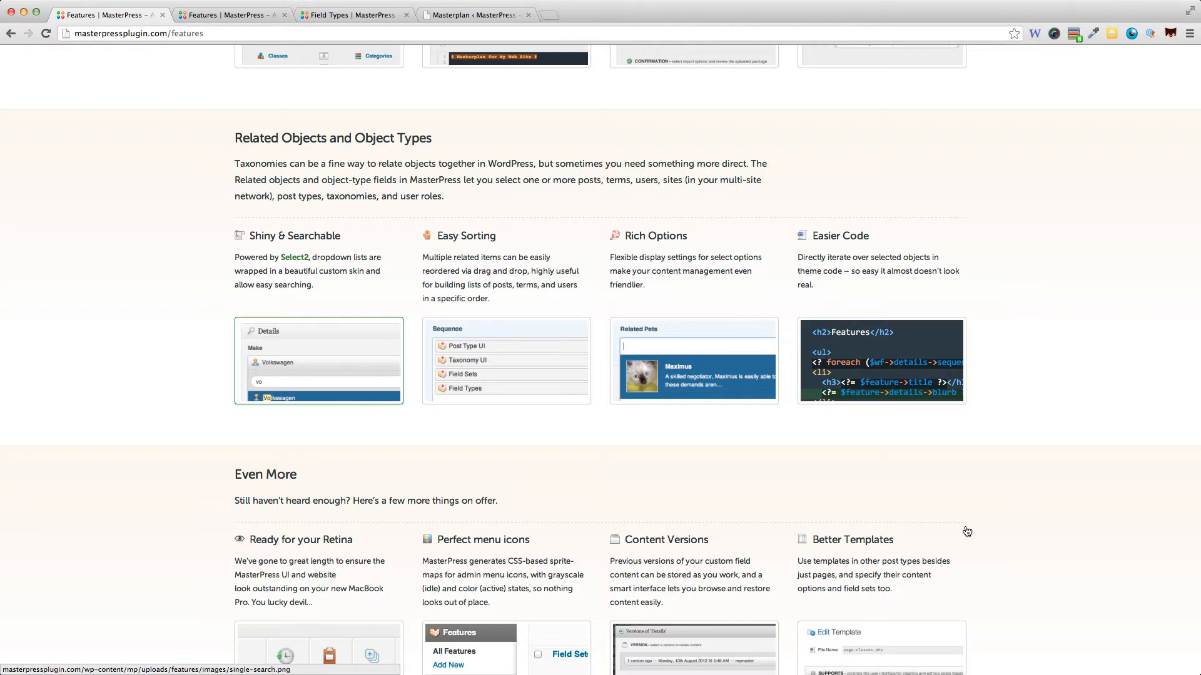
pyautogui.scroll(-5, 967, 531)
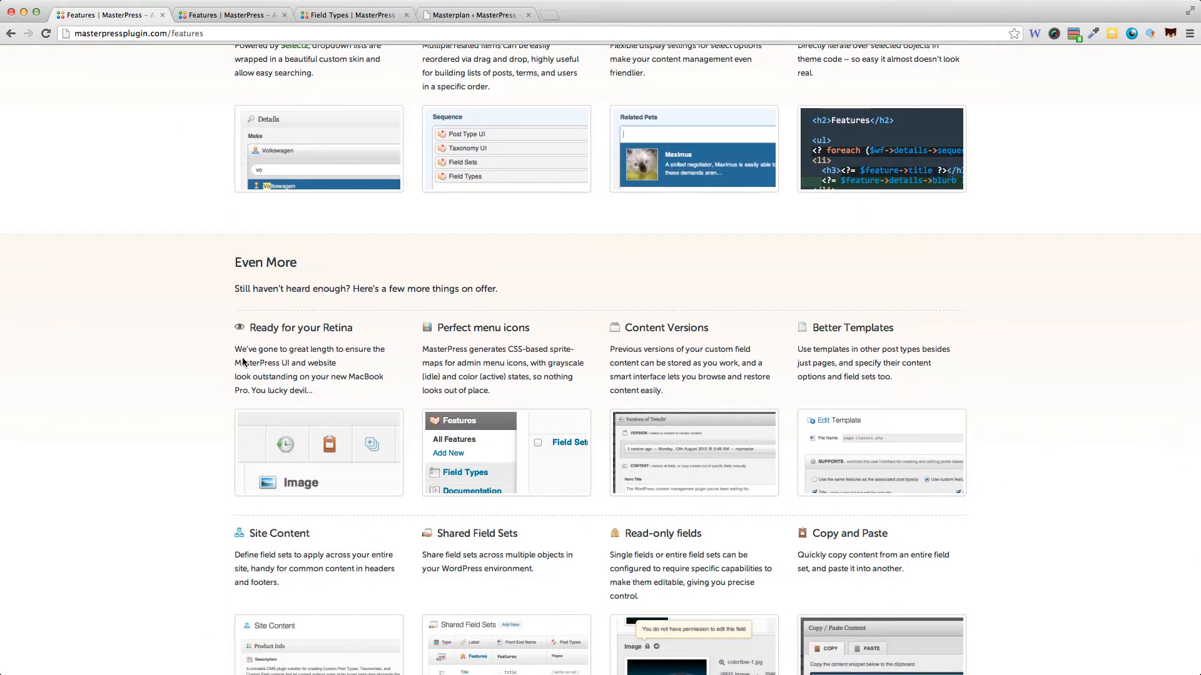
pyautogui.scroll(-2, 321, 351)
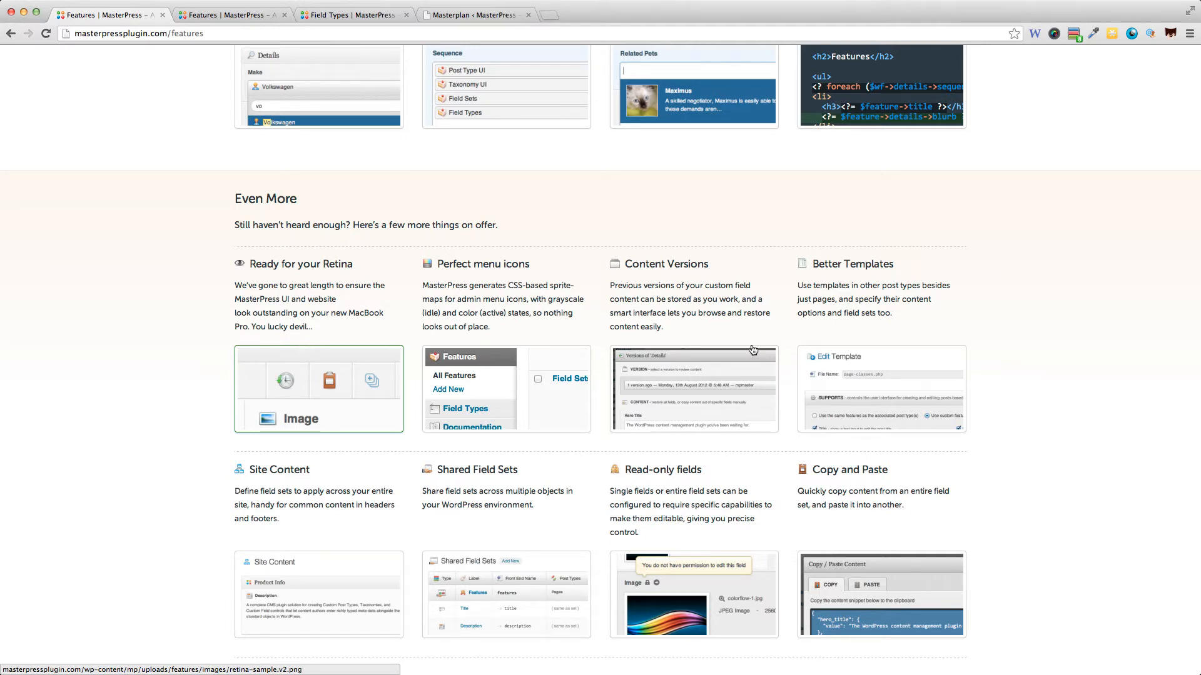
pyautogui.scroll(-1, 741, 348)
pyautogui.scroll(-2, 742, 348)
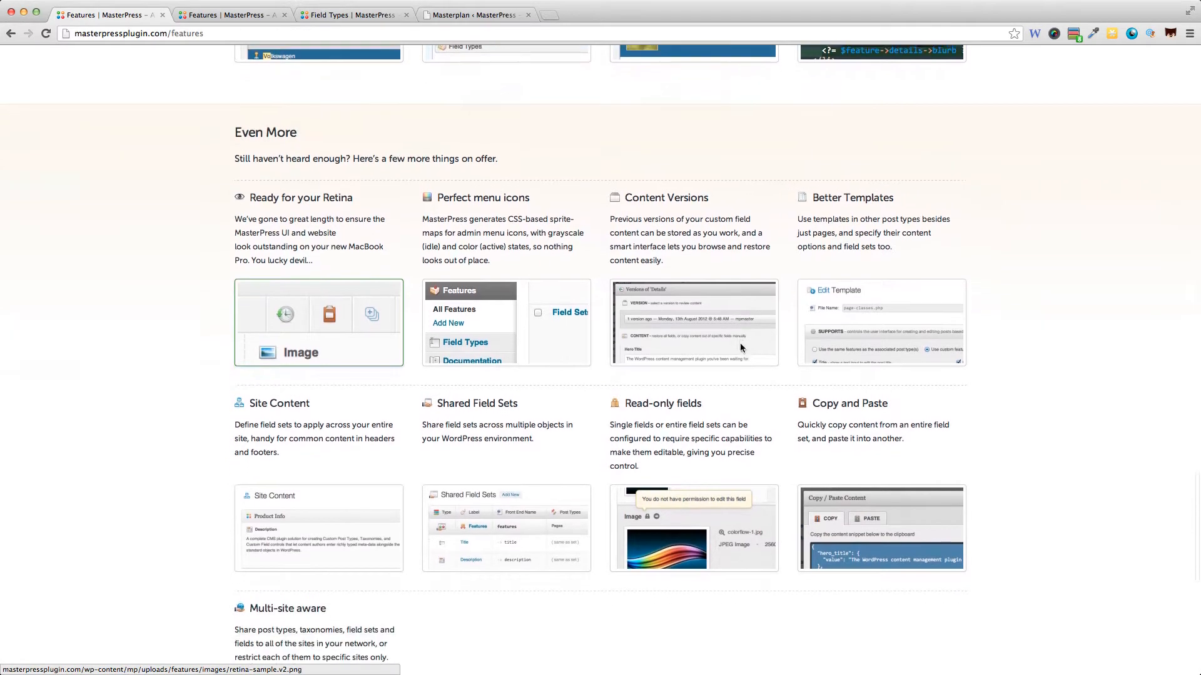
pyautogui.scroll(-4, 482, 404)
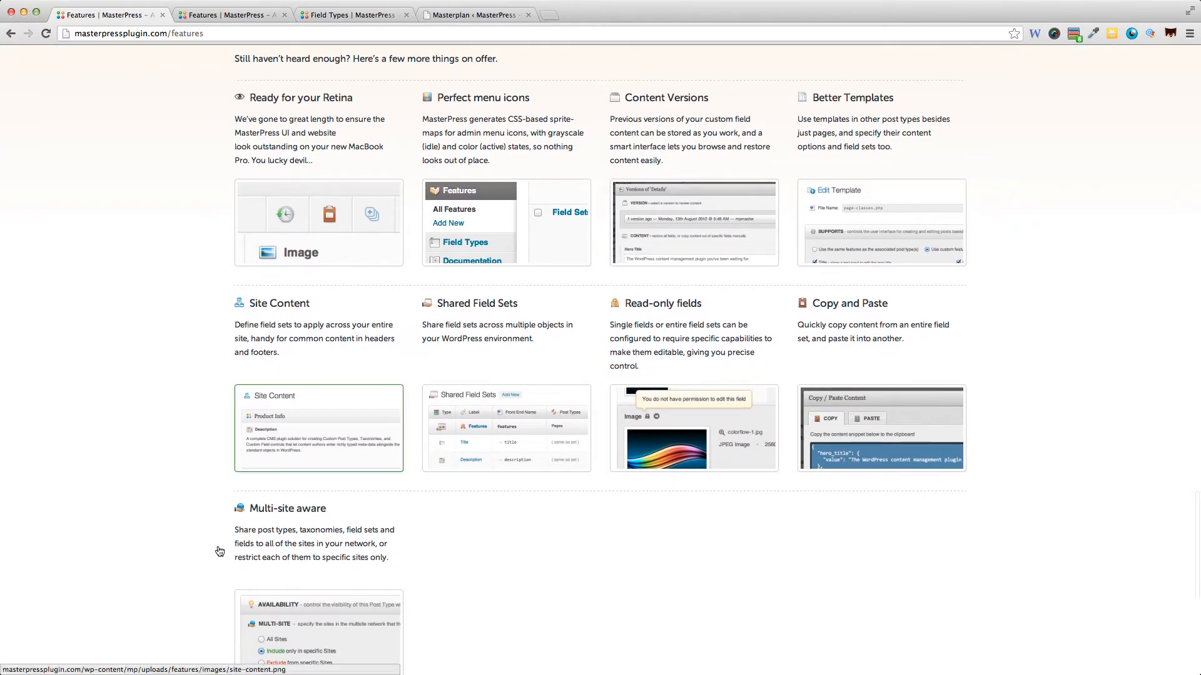
pyautogui.scroll(-5, 217, 546)
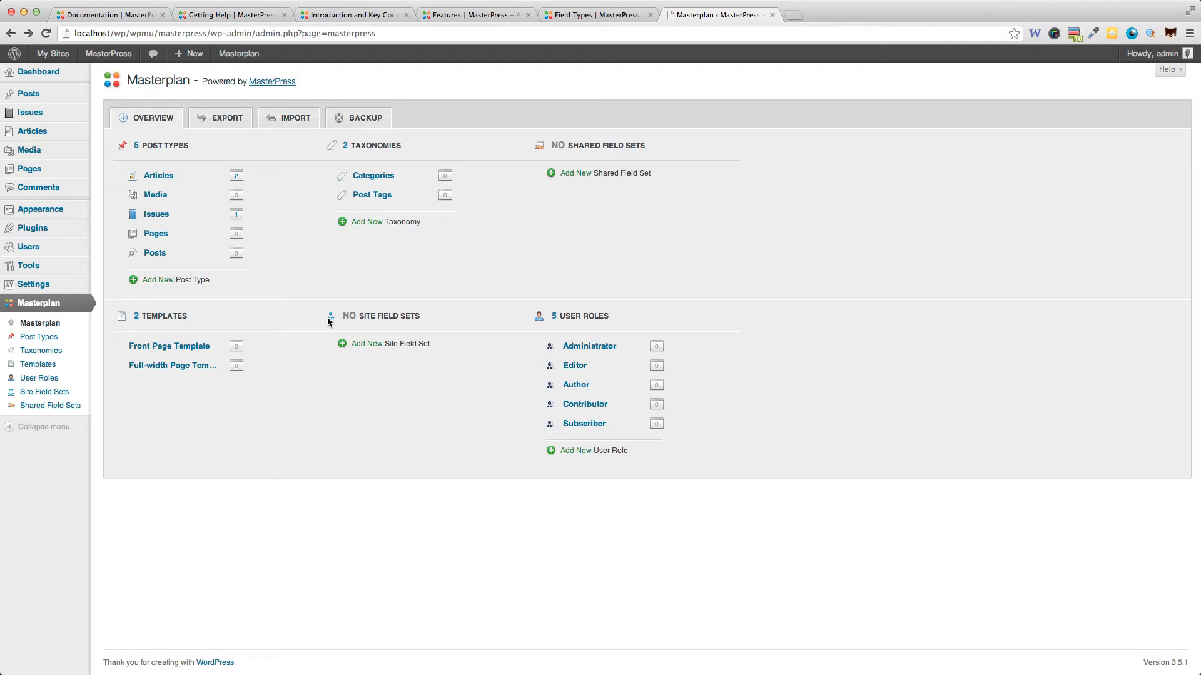
# Look over the Masterplan export, import and backup utilities, returning to the overview
pyautogui.click(228, 118)
pyautogui.click(274, 118)
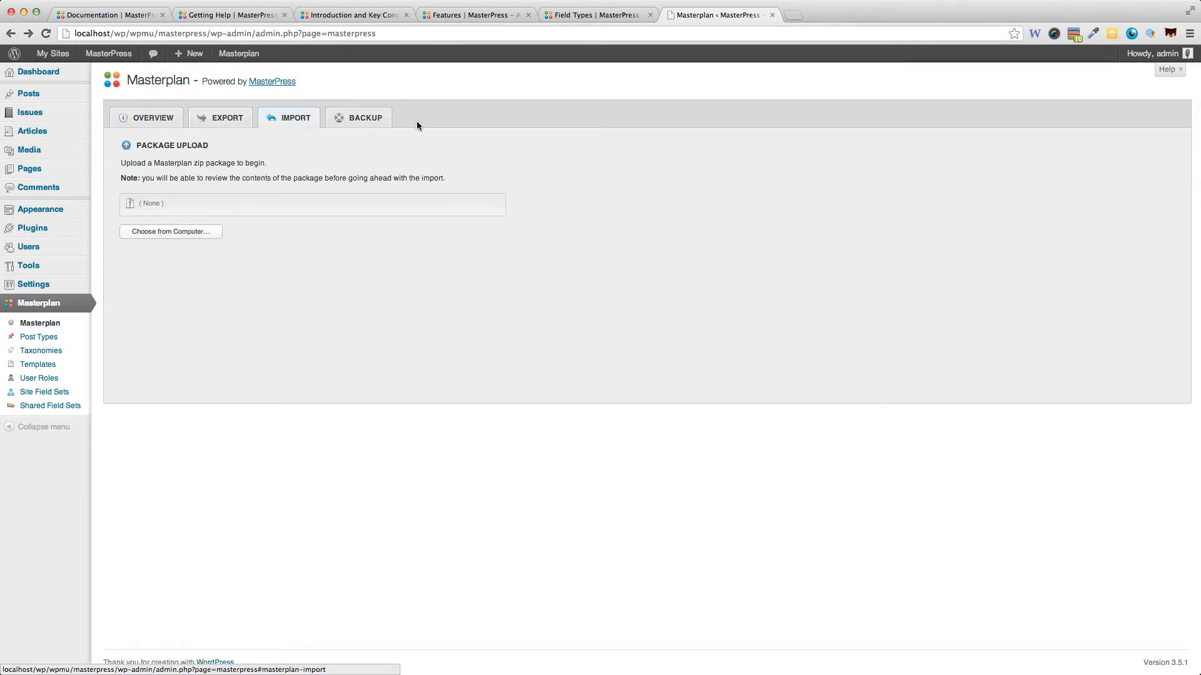
pyautogui.click(383, 120)
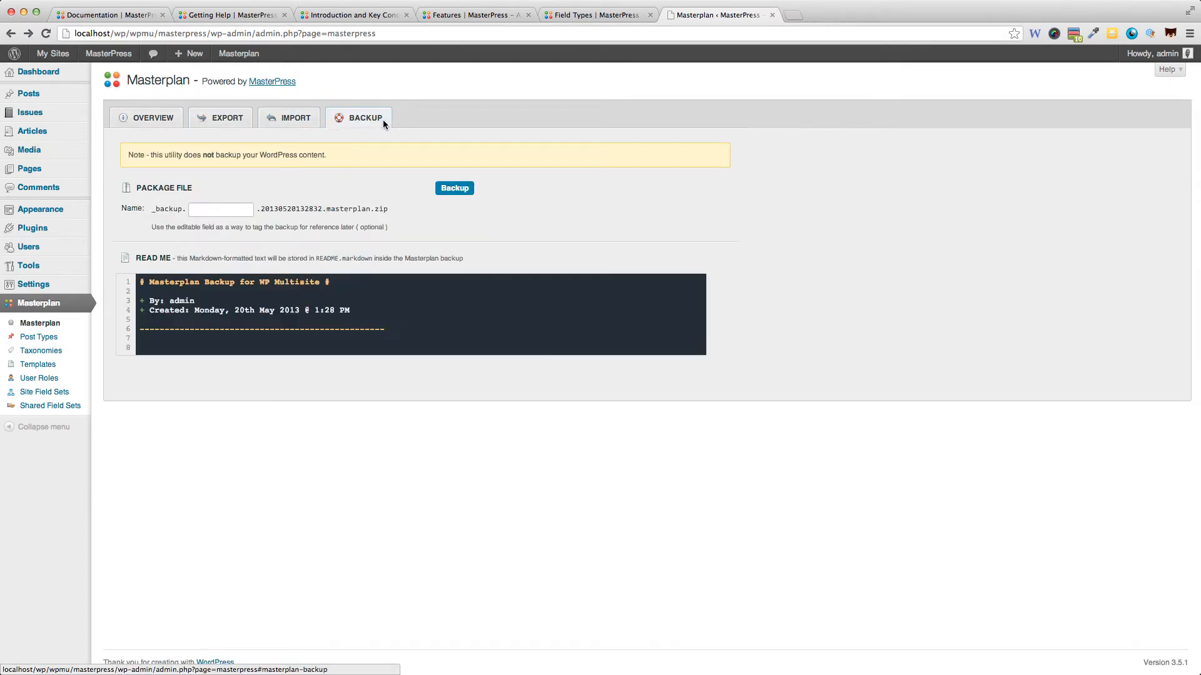
pyautogui.click(172, 118)
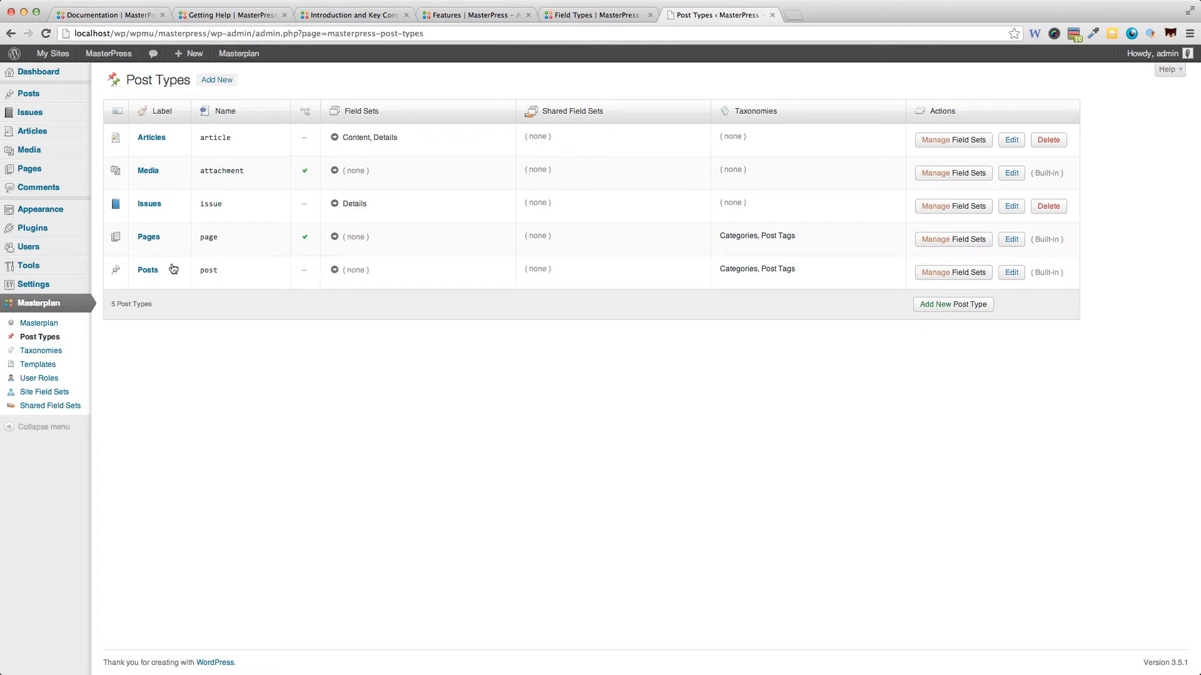
# View the Masterplan listings for taxonomies, templates, user roles, site field sets and shared field sets
pyautogui.click(69, 347)
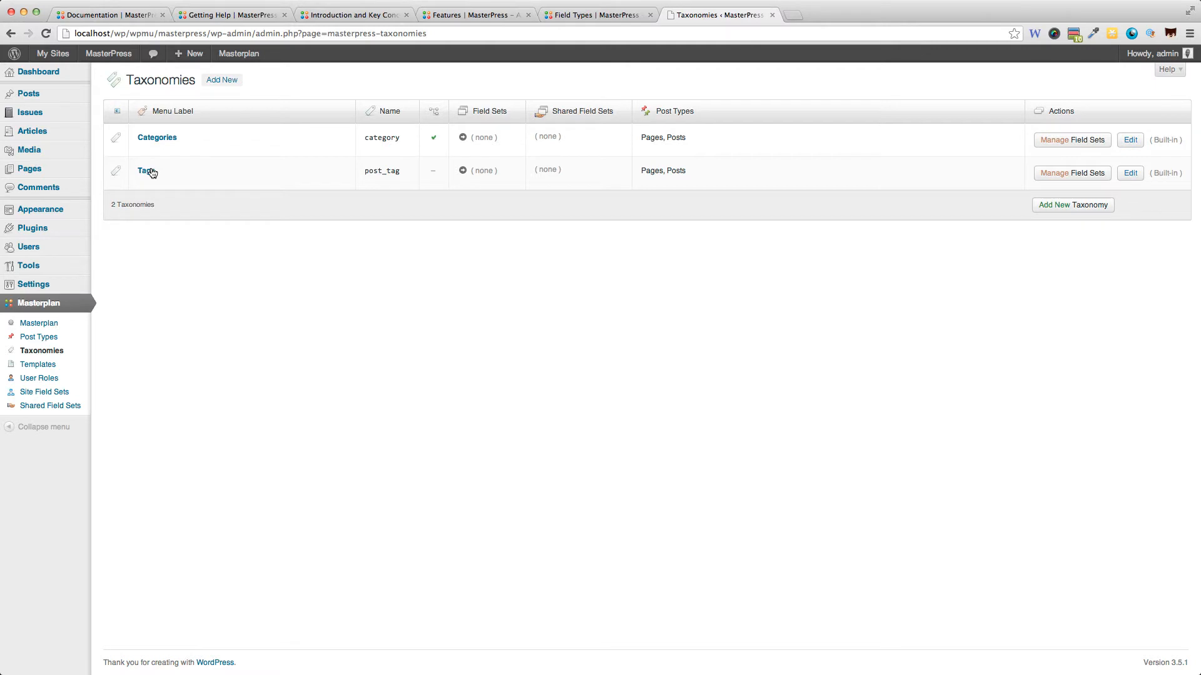
pyautogui.click(62, 369)
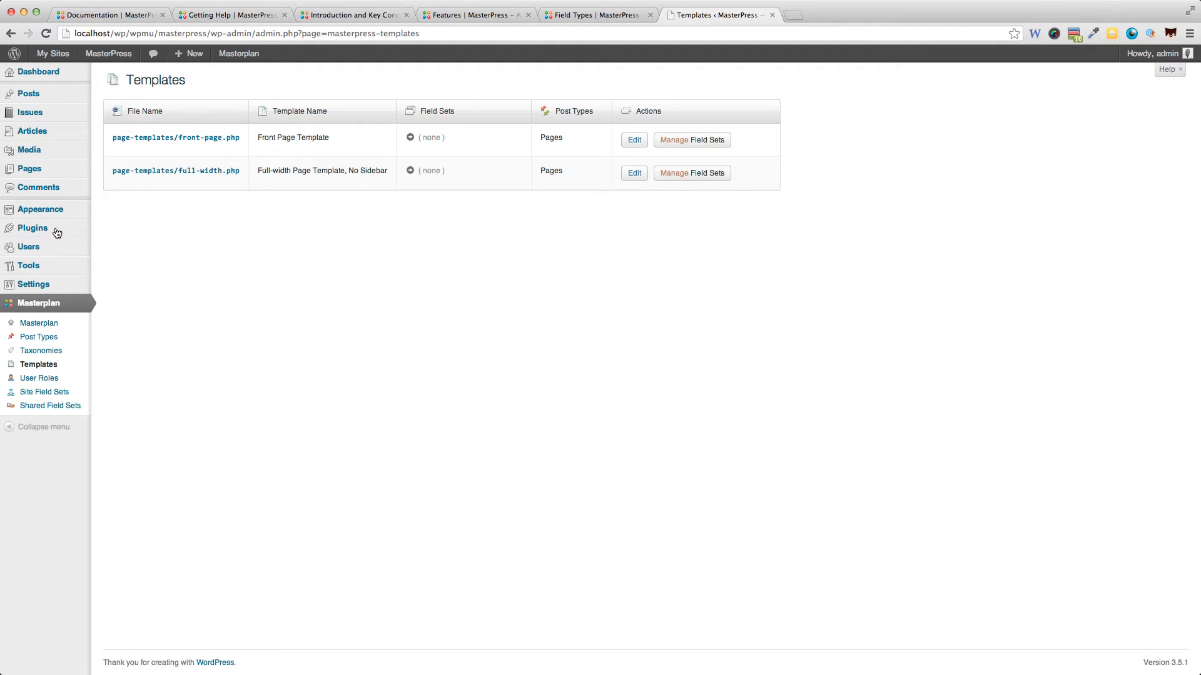
pyautogui.click(47, 382)
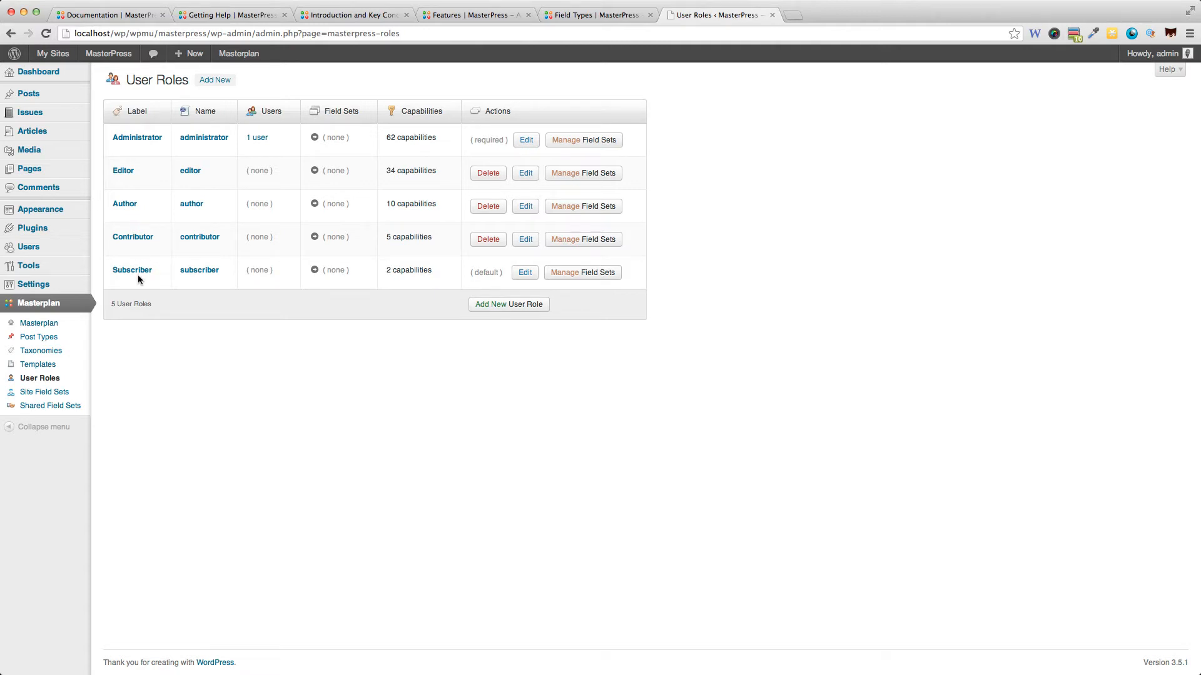
pyautogui.click(55, 393)
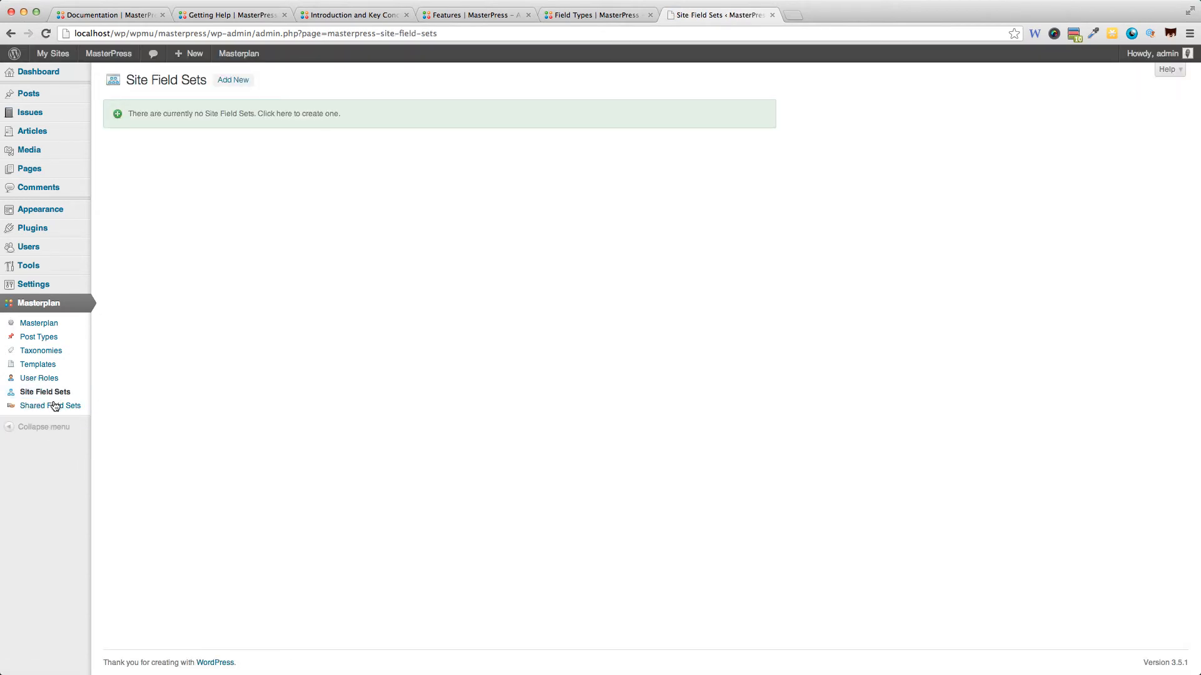
pyautogui.click(56, 407)
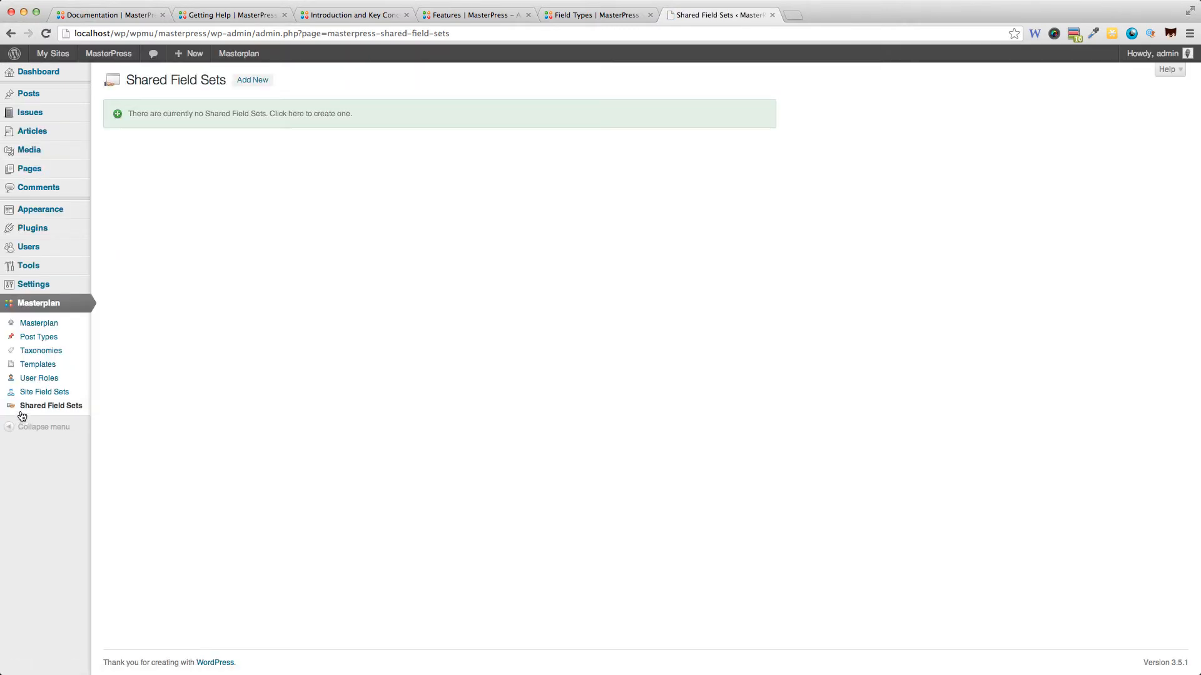
# Open the Articles post type for editing and view its Default Manage Order options, leaving the selection as is
pyautogui.click(36, 341)
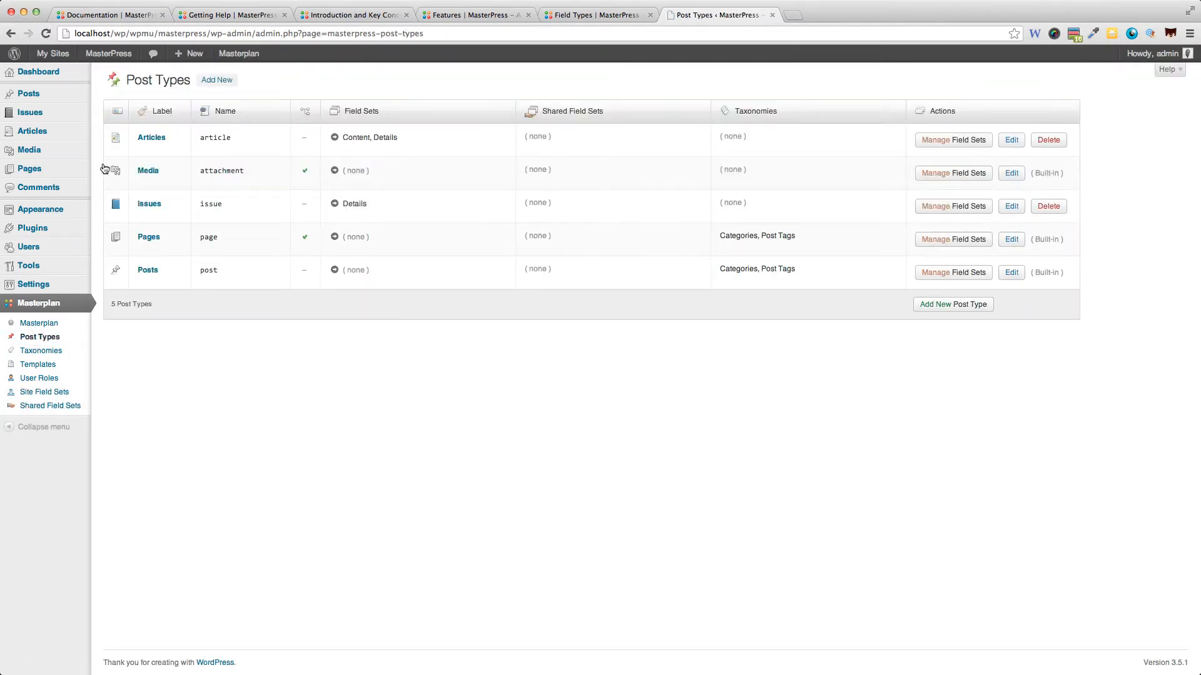
pyautogui.click(145, 139)
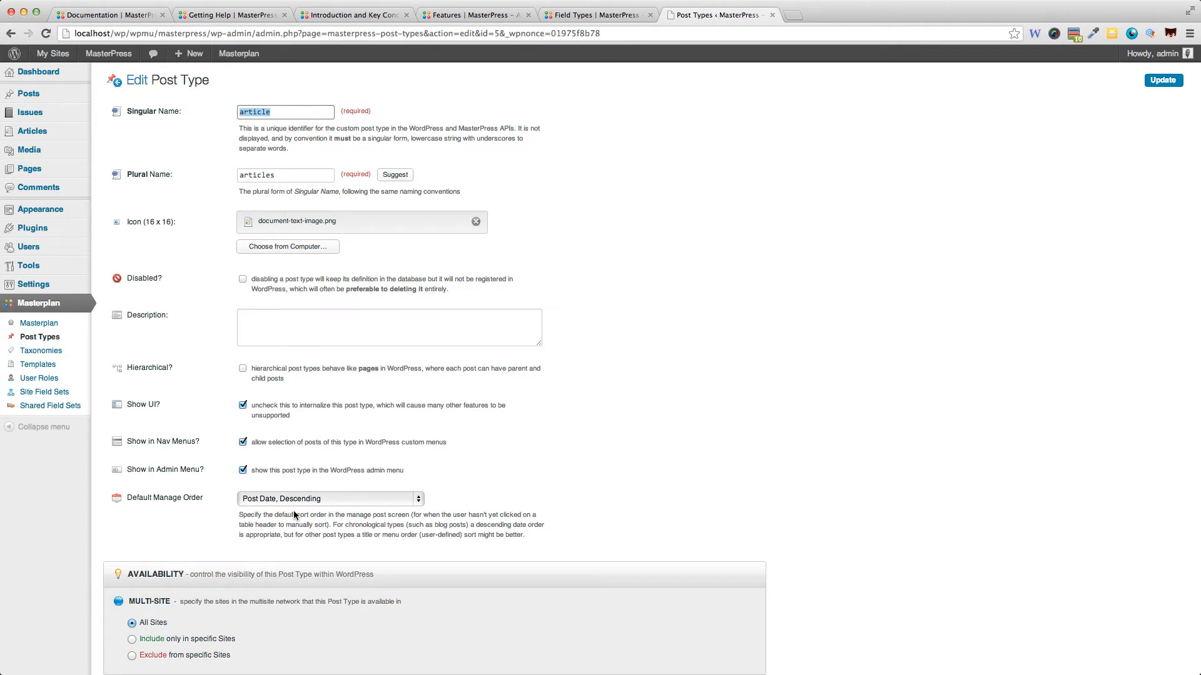
pyautogui.scroll(-1, 188, 505)
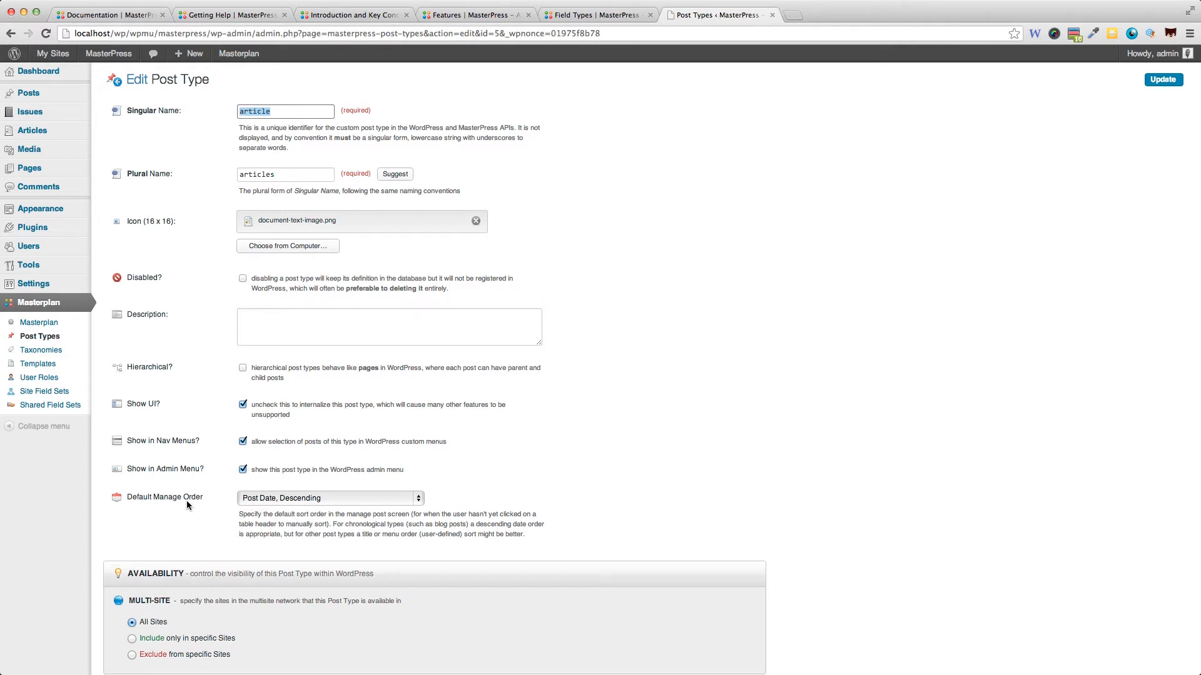
pyautogui.scroll(-1, 186, 501)
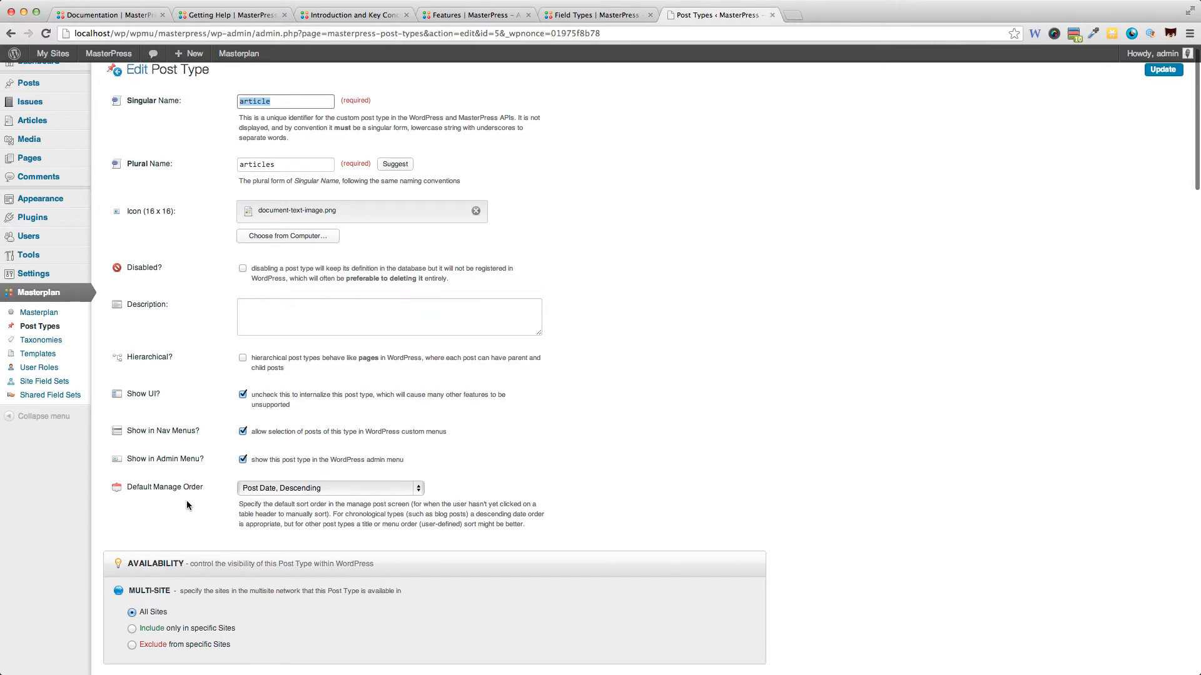
pyautogui.click(288, 490)
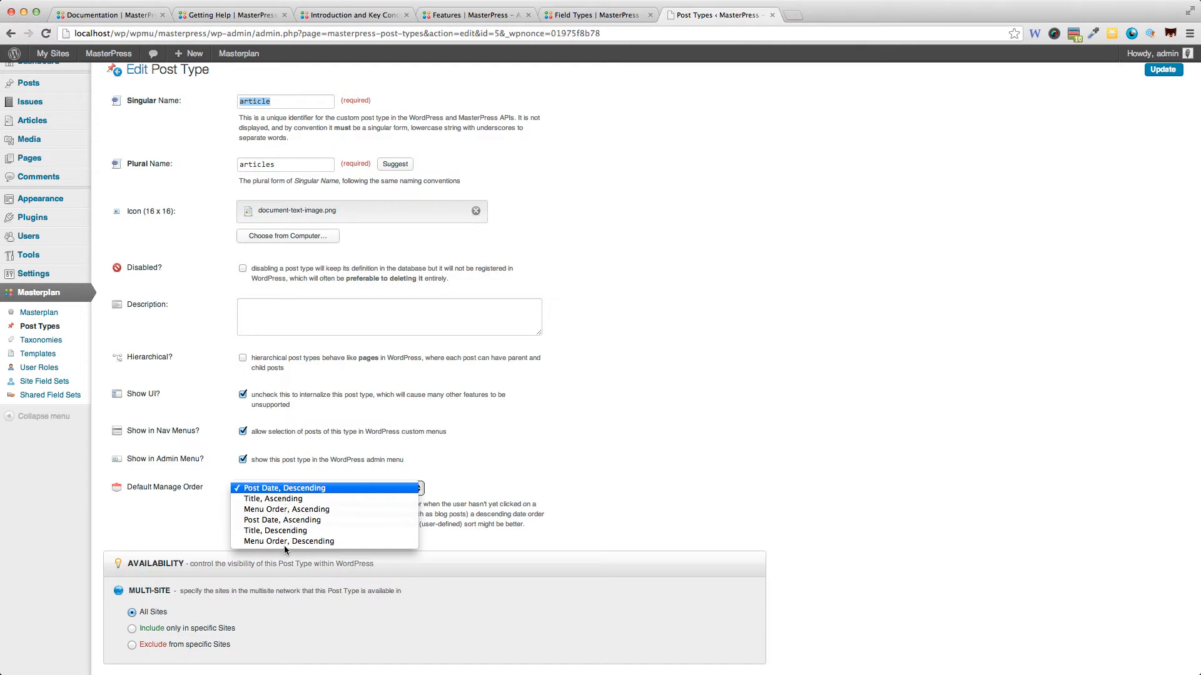
pyautogui.click(224, 501)
# Examine the Availability, Taxonomies, Supports and Columns sections of the Articles post type, briefly toggling the Categories taxonomy on and off
pyautogui.scroll(-3, 217, 506)
pyautogui.scroll(-6, 217, 507)
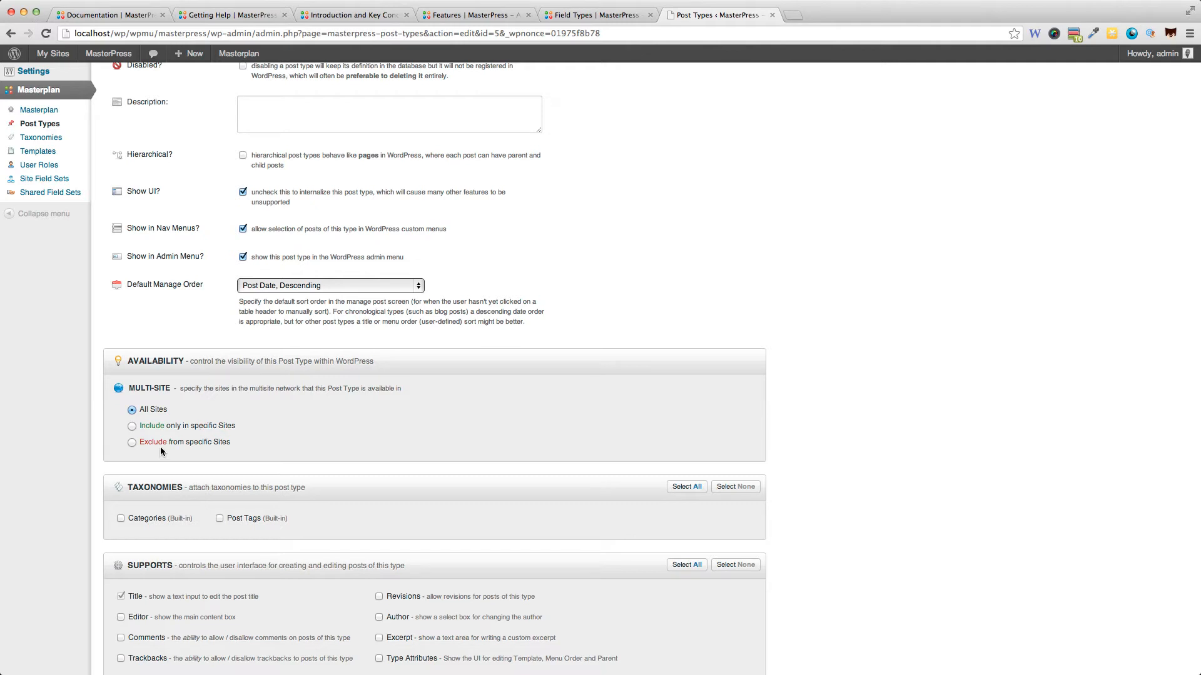
pyautogui.scroll(-3, 160, 447)
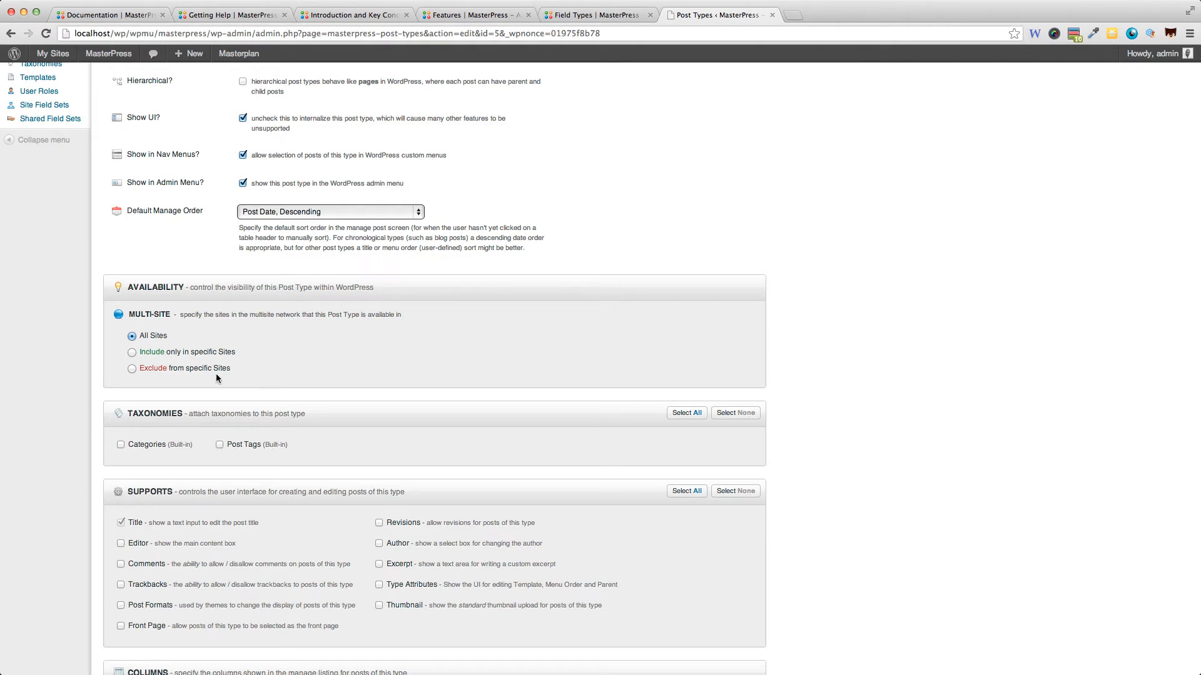
pyautogui.click(121, 445)
pyautogui.click(122, 444)
pyautogui.scroll(-1, 145, 443)
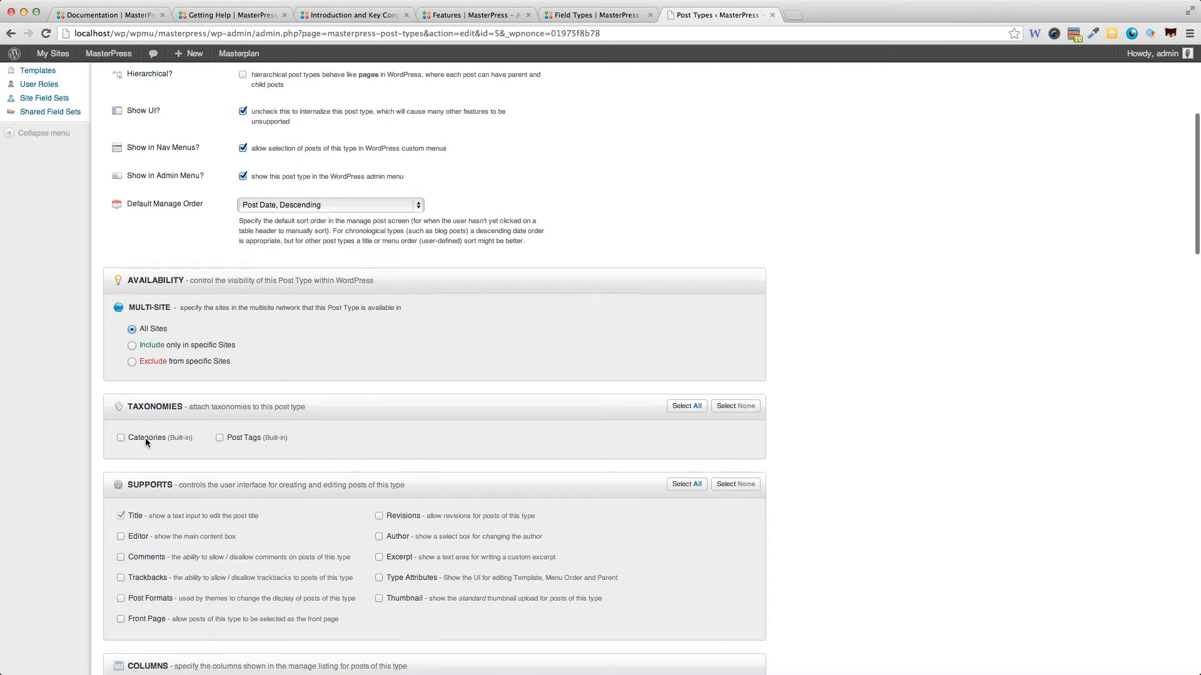
pyautogui.scroll(-4, 145, 437)
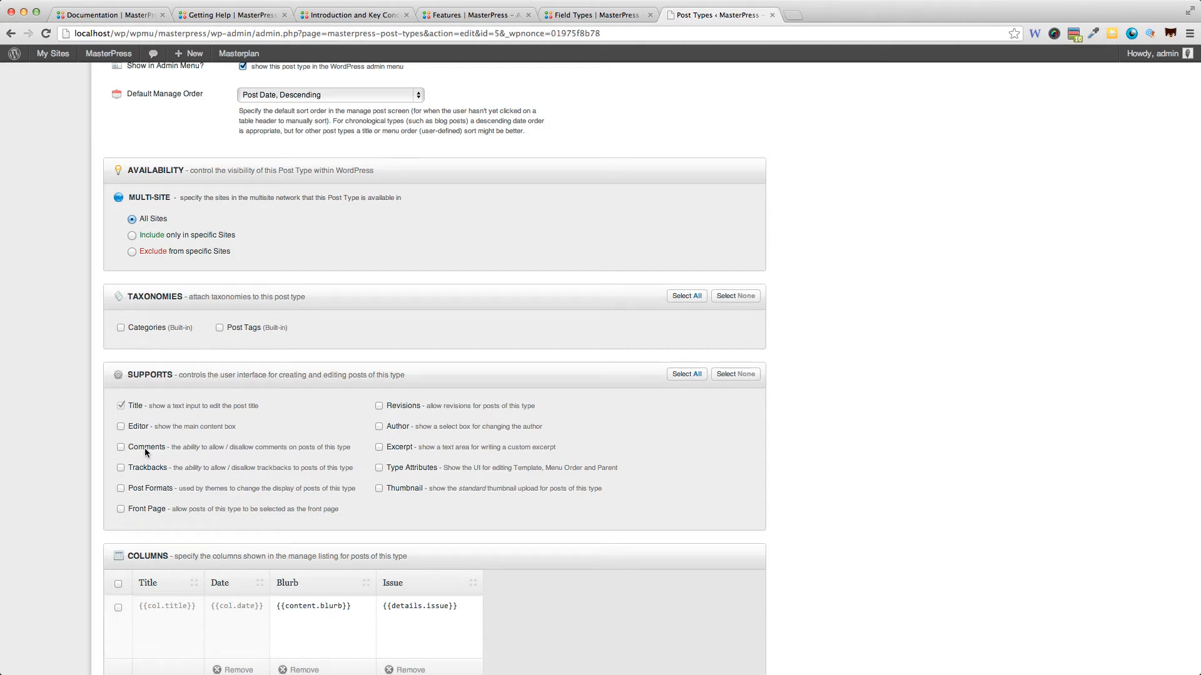
pyautogui.scroll(-5, 145, 448)
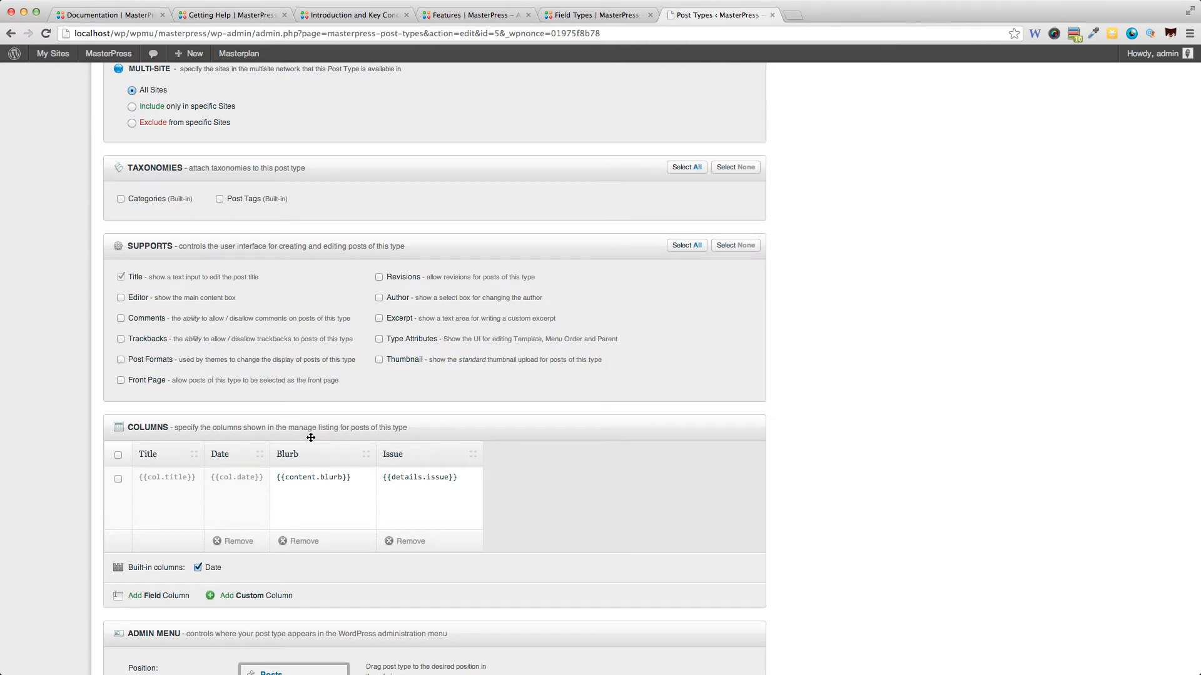
# Open the Articles listing in a new browser tab and view it alongside the Columns settings of the post type
pyautogui.scroll(15, 311, 437)
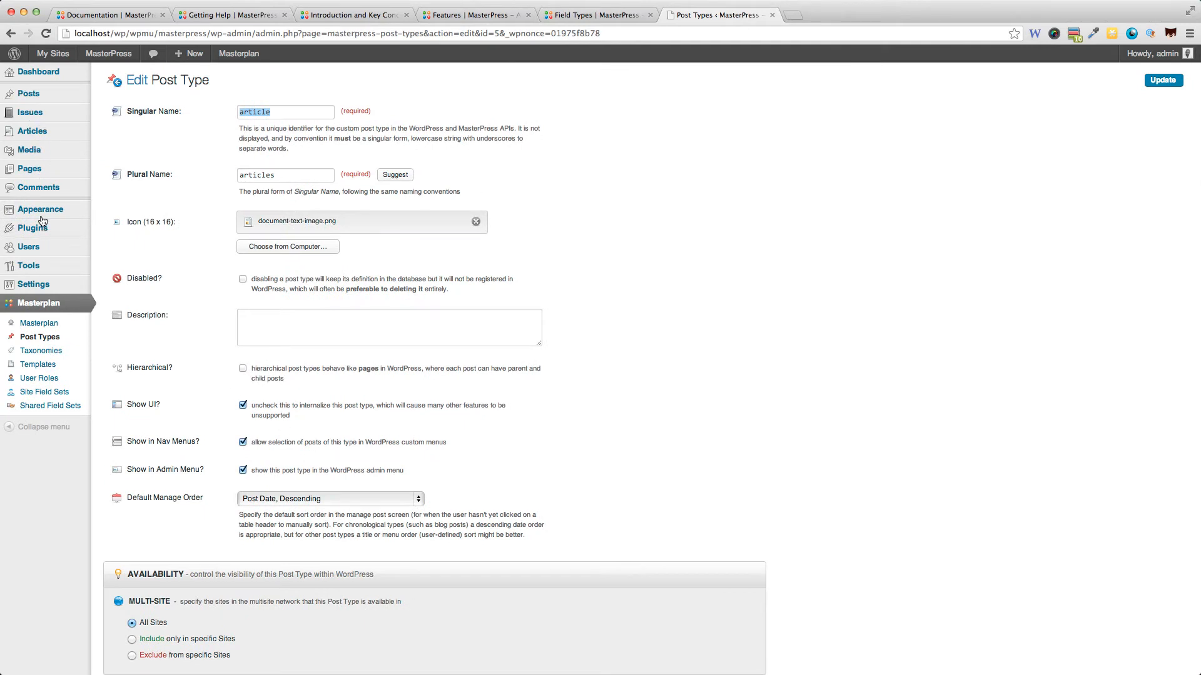
pyautogui.rightClick(42, 131)
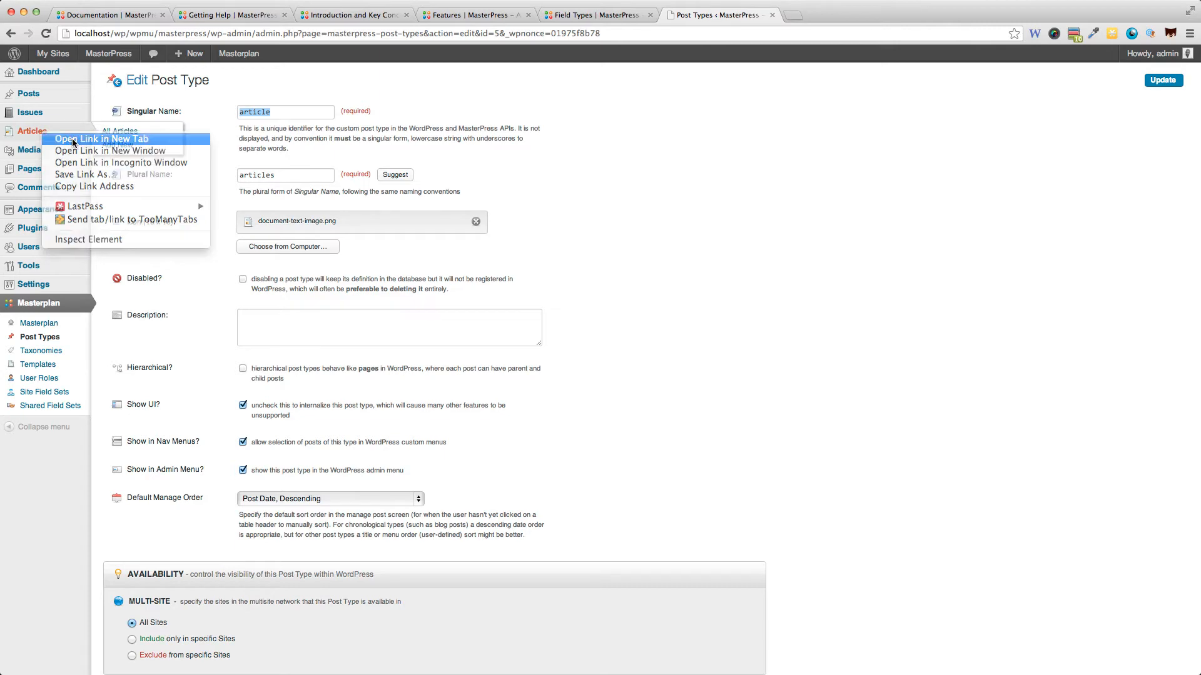
pyautogui.click(73, 139)
pyautogui.scroll(-5, 750, 304)
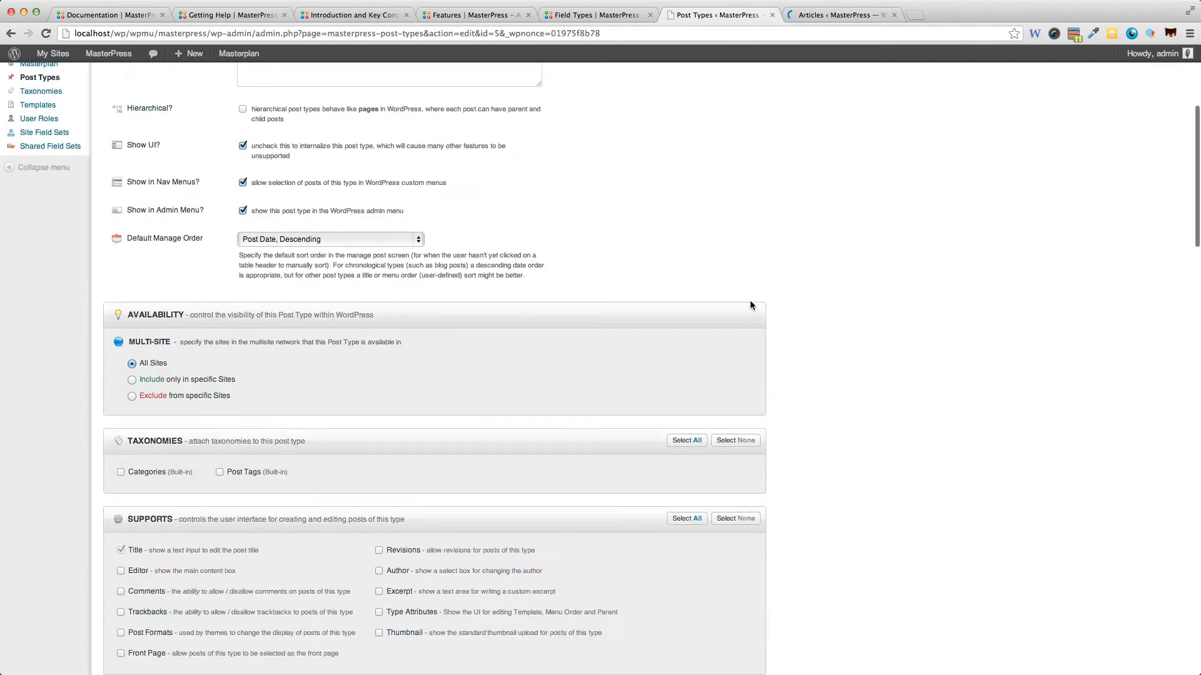
pyautogui.scroll(-4, 750, 303)
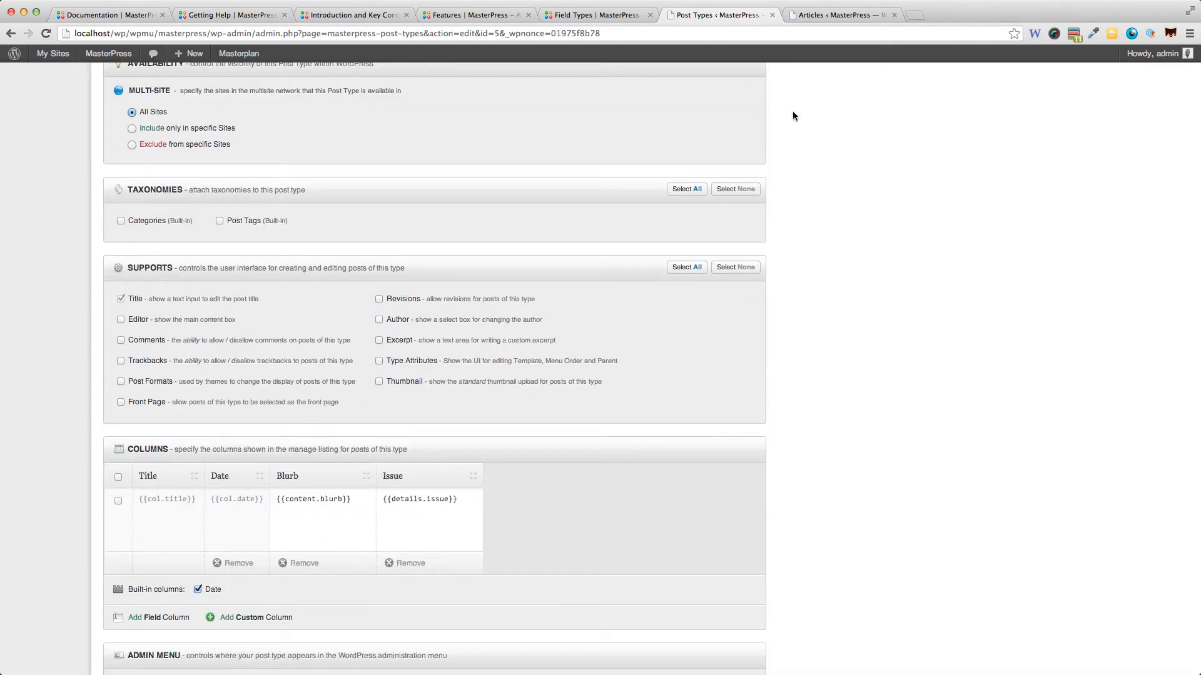
pyautogui.click(805, 13)
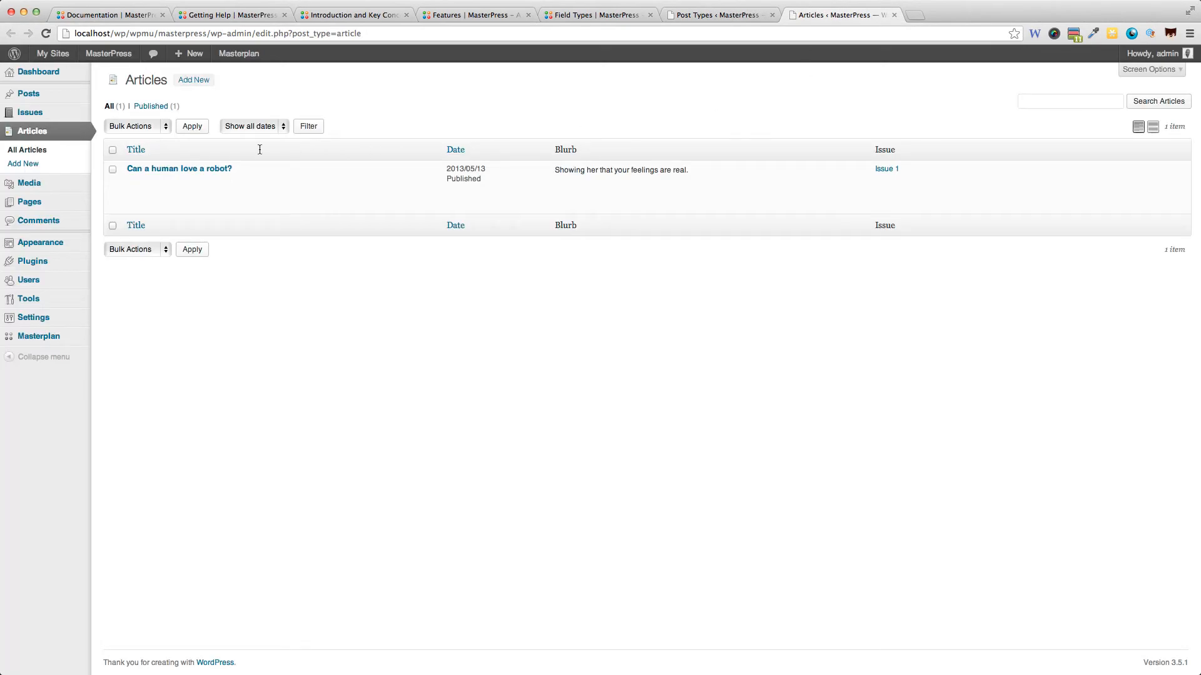
# View the Issues listing and compare its columns with the Columns section of the Articles post type form
pyautogui.click(37, 114)
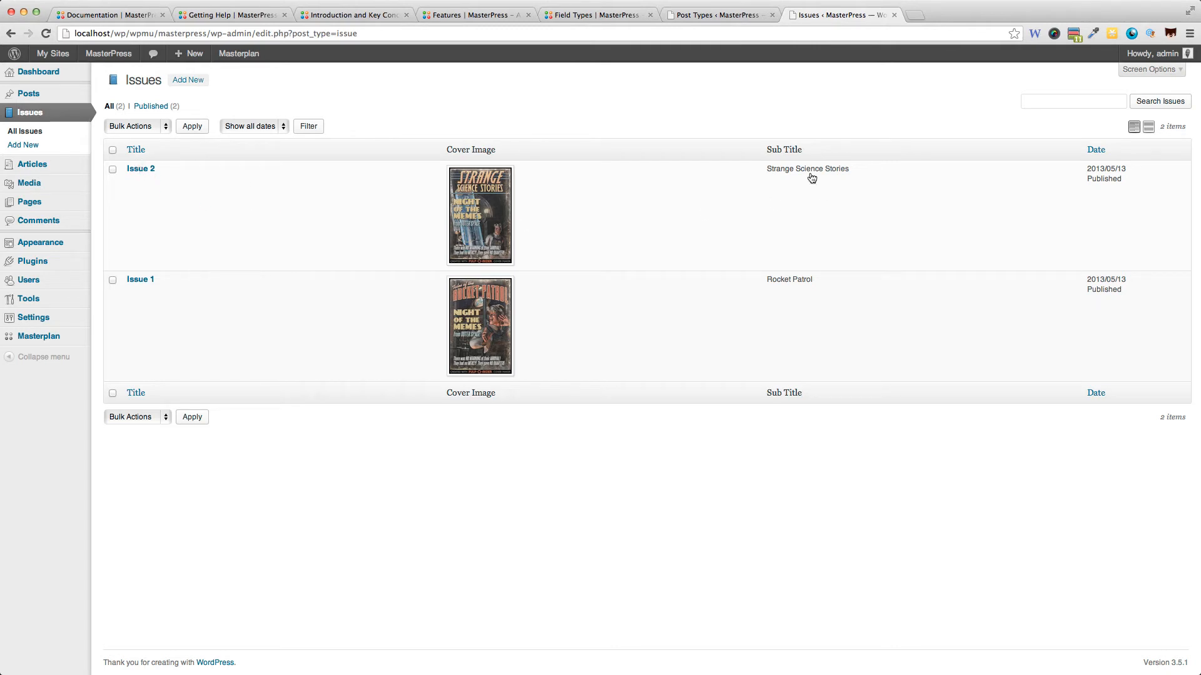
pyautogui.click(714, 15)
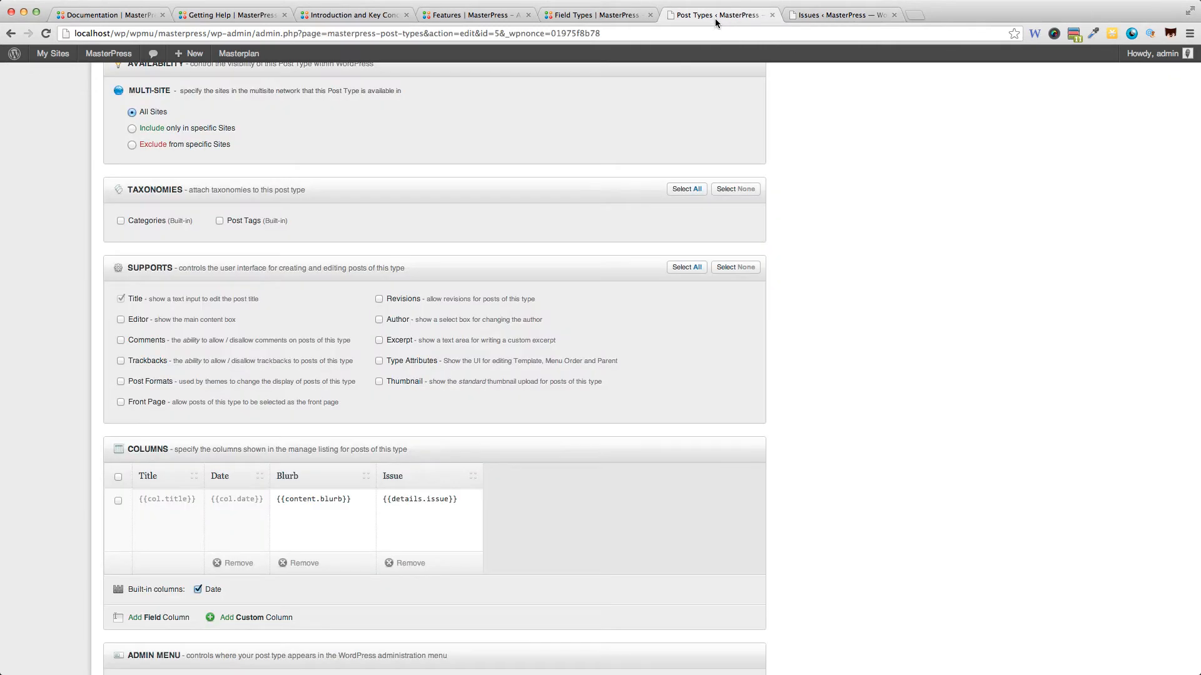
pyautogui.scroll(-2, 680, 321)
pyautogui.scroll(-1, 681, 322)
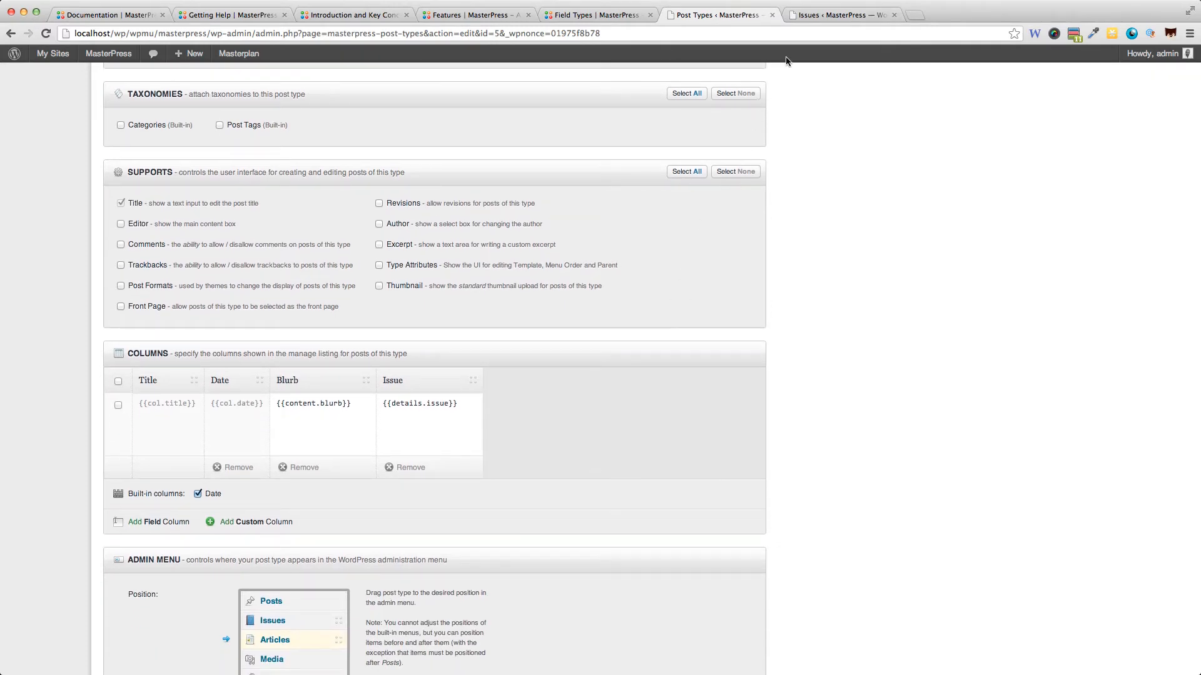
pyautogui.click(808, 21)
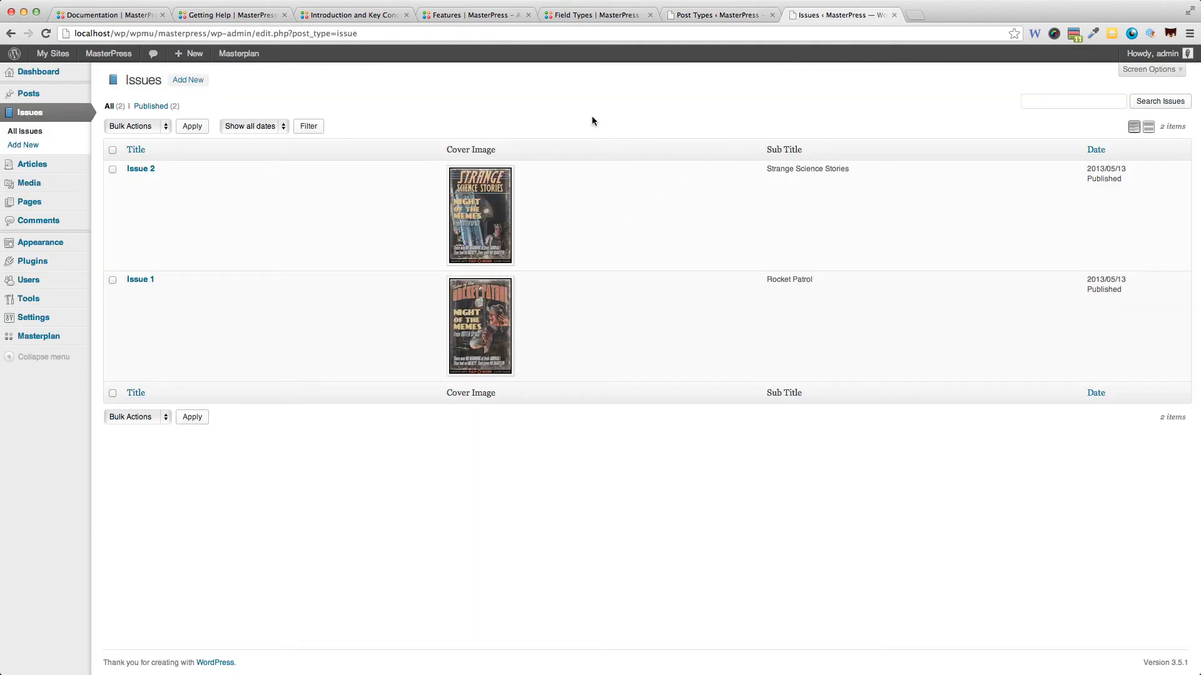
pyautogui.click(684, 17)
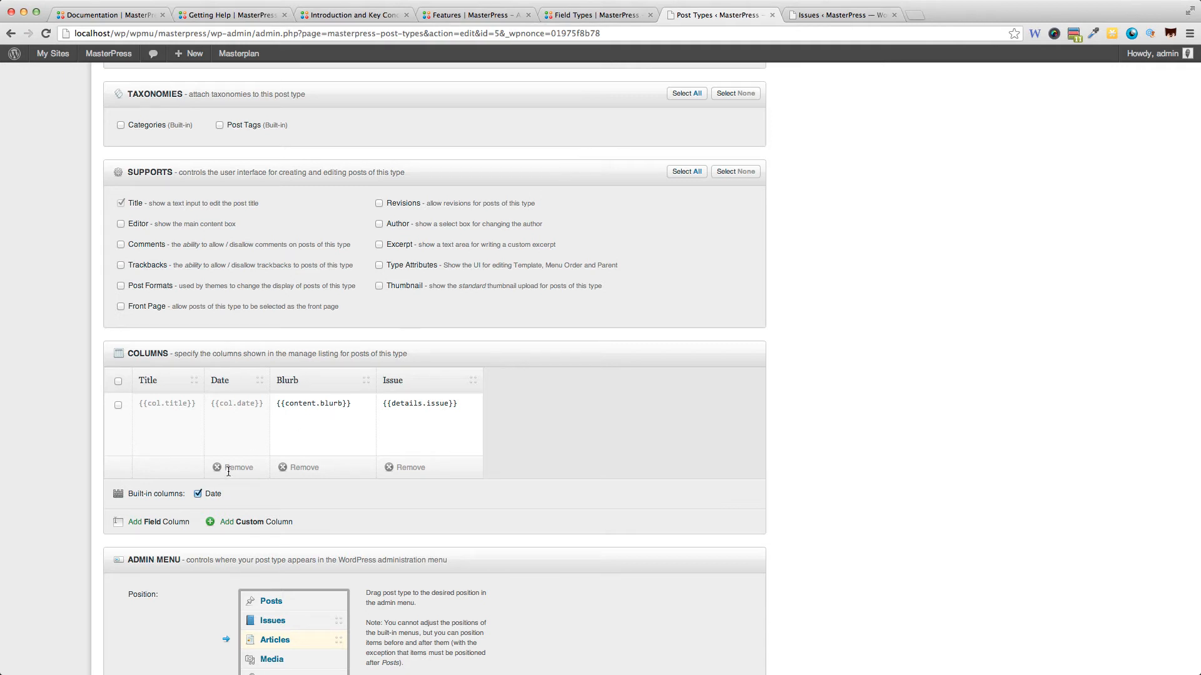
# Examine the Admin Menu position control, grabbing the Articles entry and releasing it in its existing place
pyautogui.scroll(-5, 228, 472)
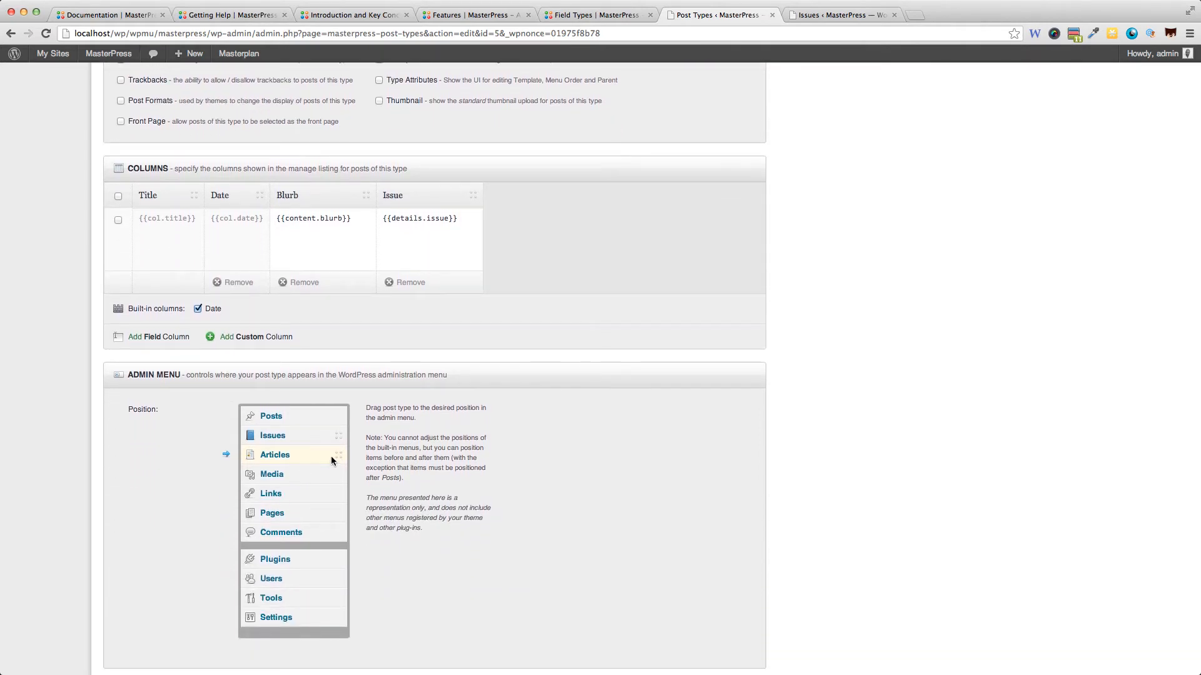
pyautogui.moveTo(331, 460)
pyautogui.mouseDown()
pyautogui.moveTo(330, 525)
pyautogui.moveTo(333, 454)
pyautogui.mouseUp()
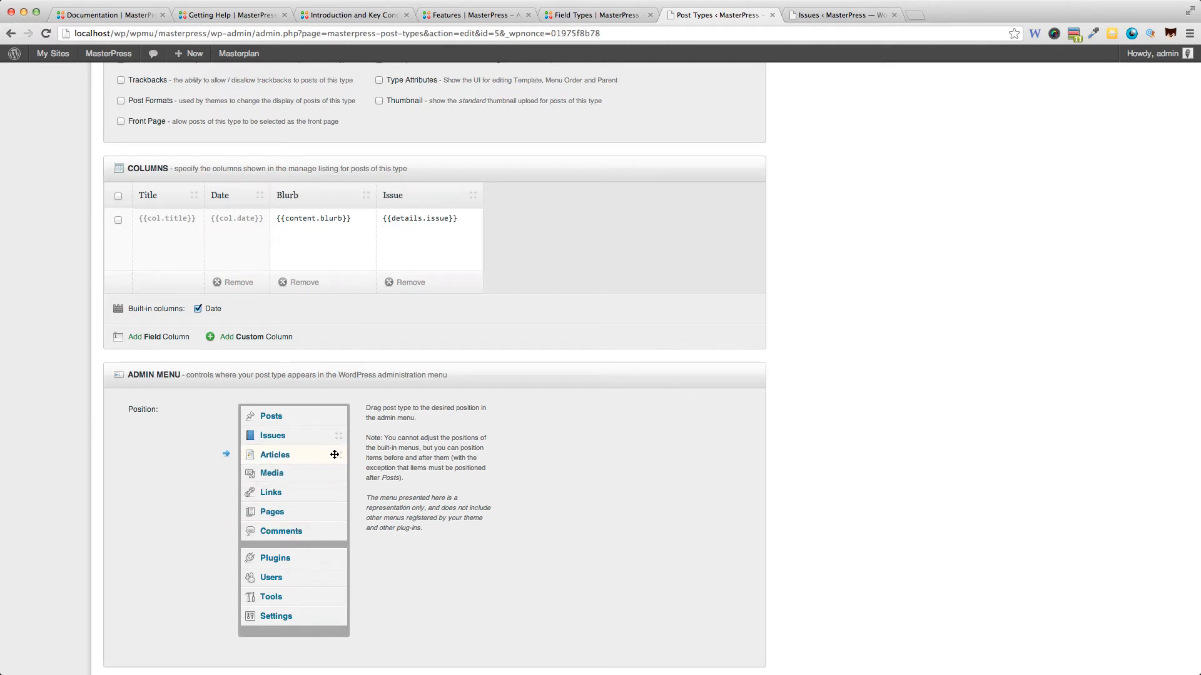
pyautogui.scroll(-5, 288, 452)
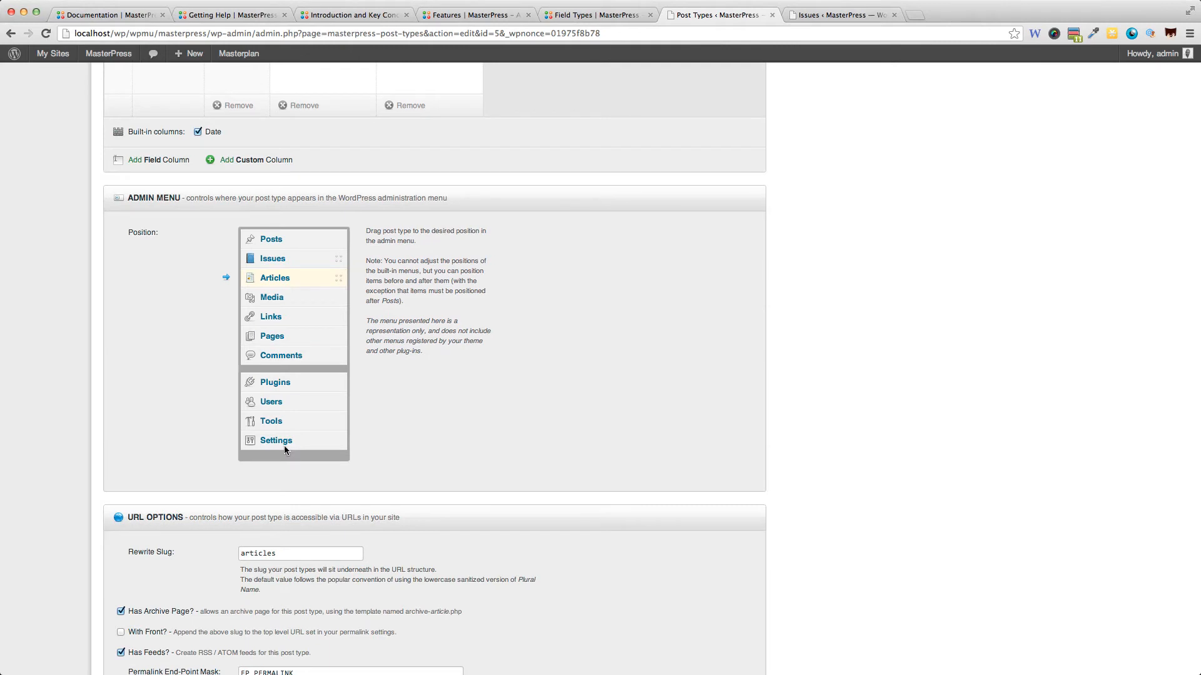
pyautogui.moveTo(289, 282)
pyautogui.mouseDown()
pyautogui.moveTo(290, 298)
pyautogui.moveTo(290, 277)
pyautogui.mouseUp()
# Look over the URL Options, Query & Data Options and Labels sections, returning to the Post Types listing
pyautogui.scroll(-10, 217, 319)
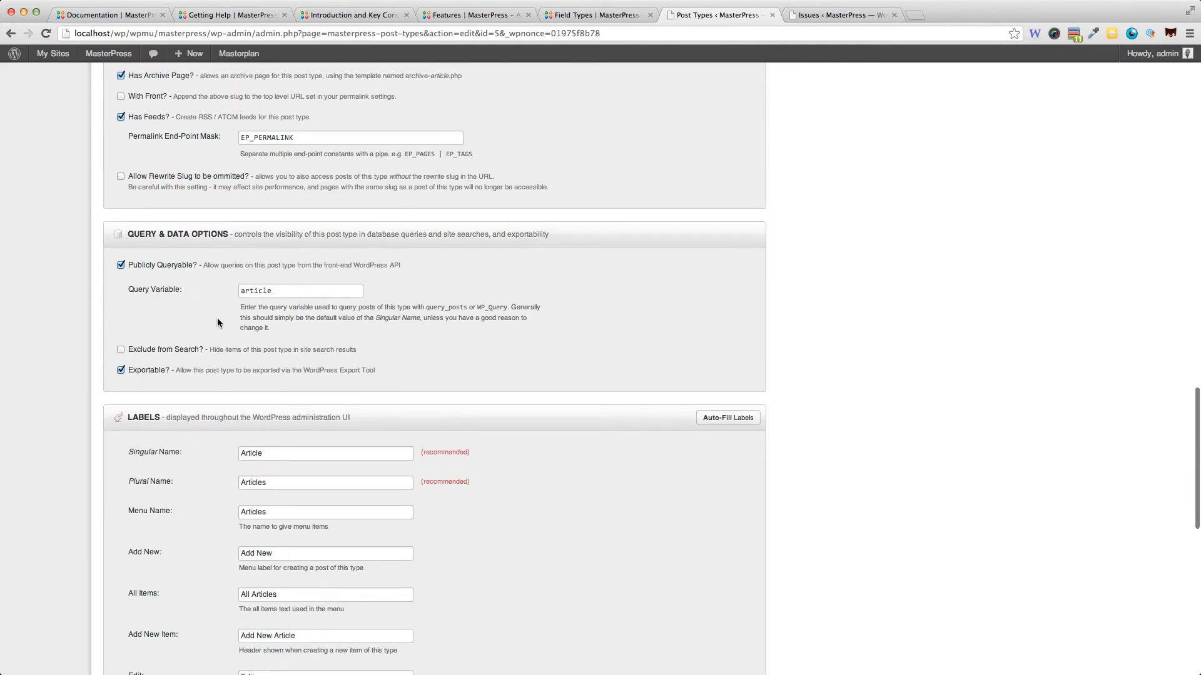
pyautogui.scroll(2, 218, 320)
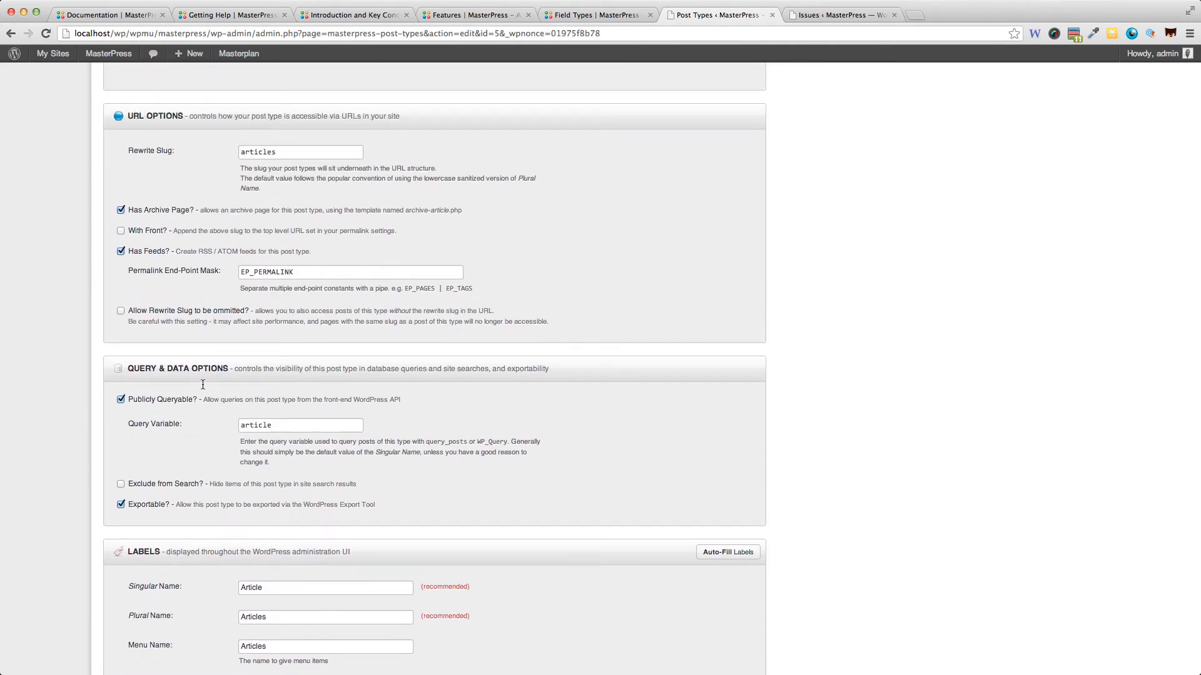
pyautogui.scroll(-6, 203, 383)
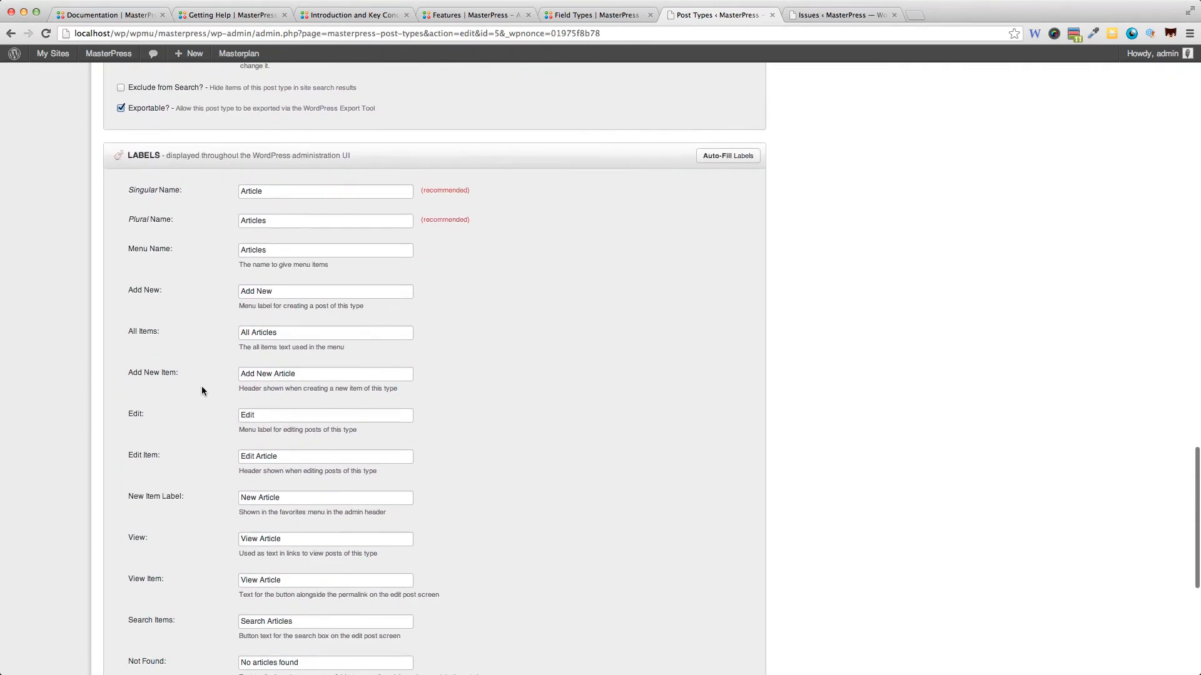
pyautogui.scroll(-6, 201, 386)
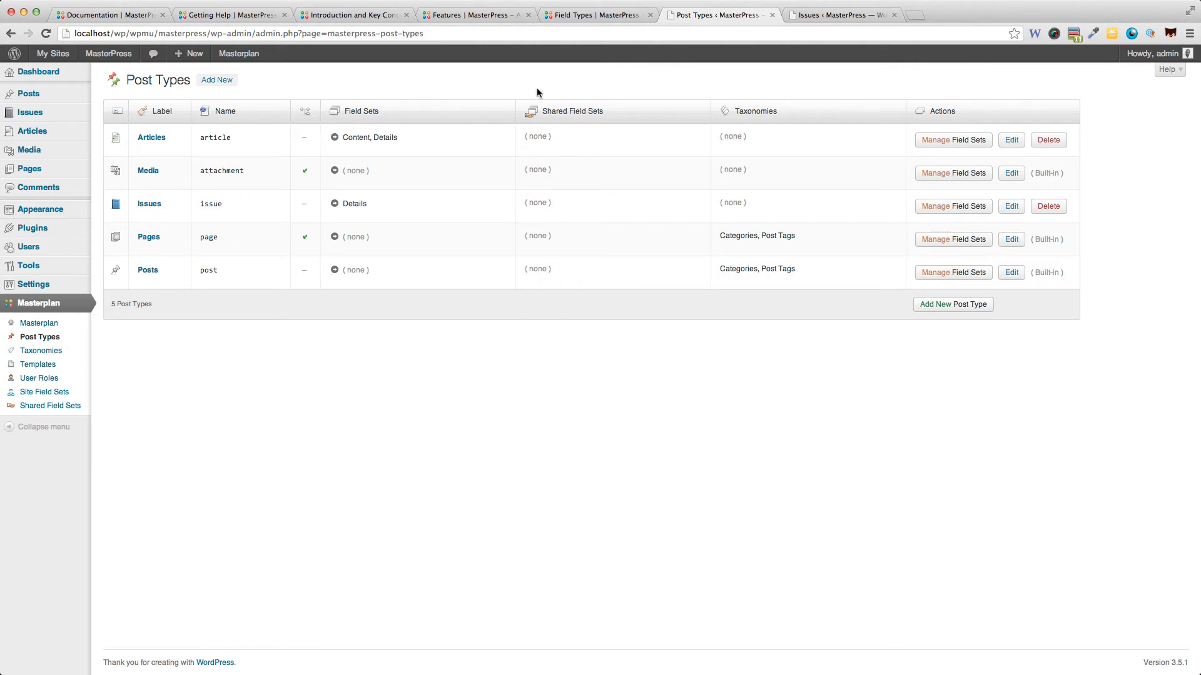
# Open Issue 2 from the Issues listing for editing and view its title and Details custom fields
pyautogui.click(812, 16)
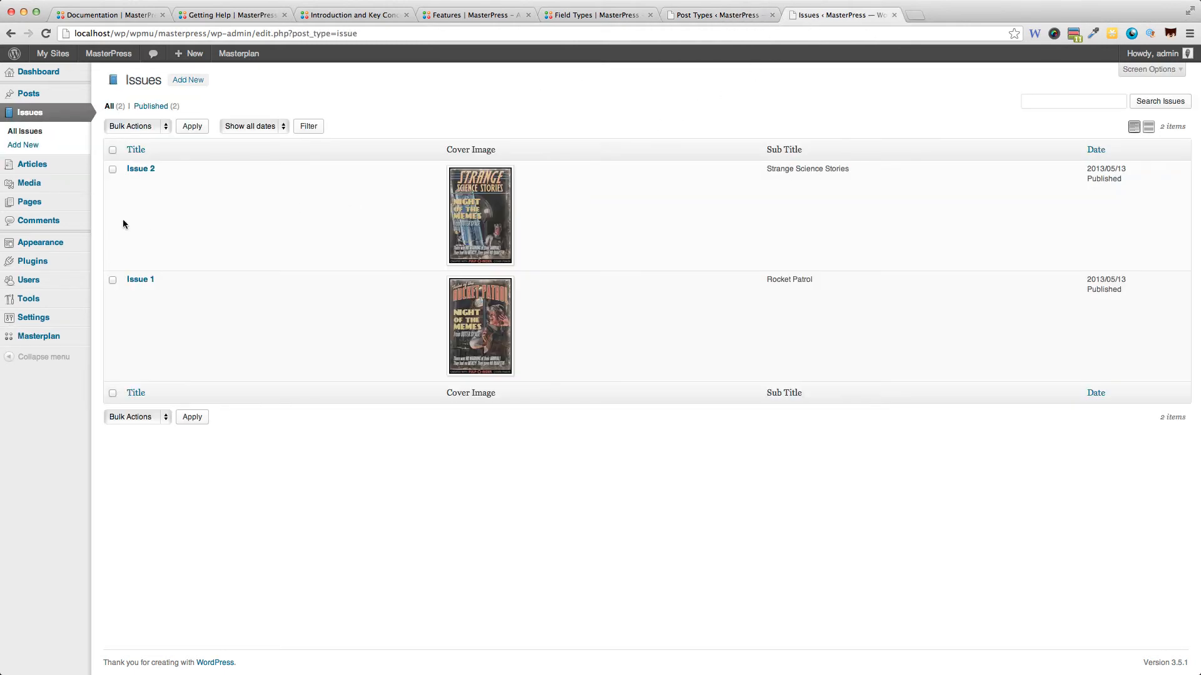
pyautogui.click(136, 181)
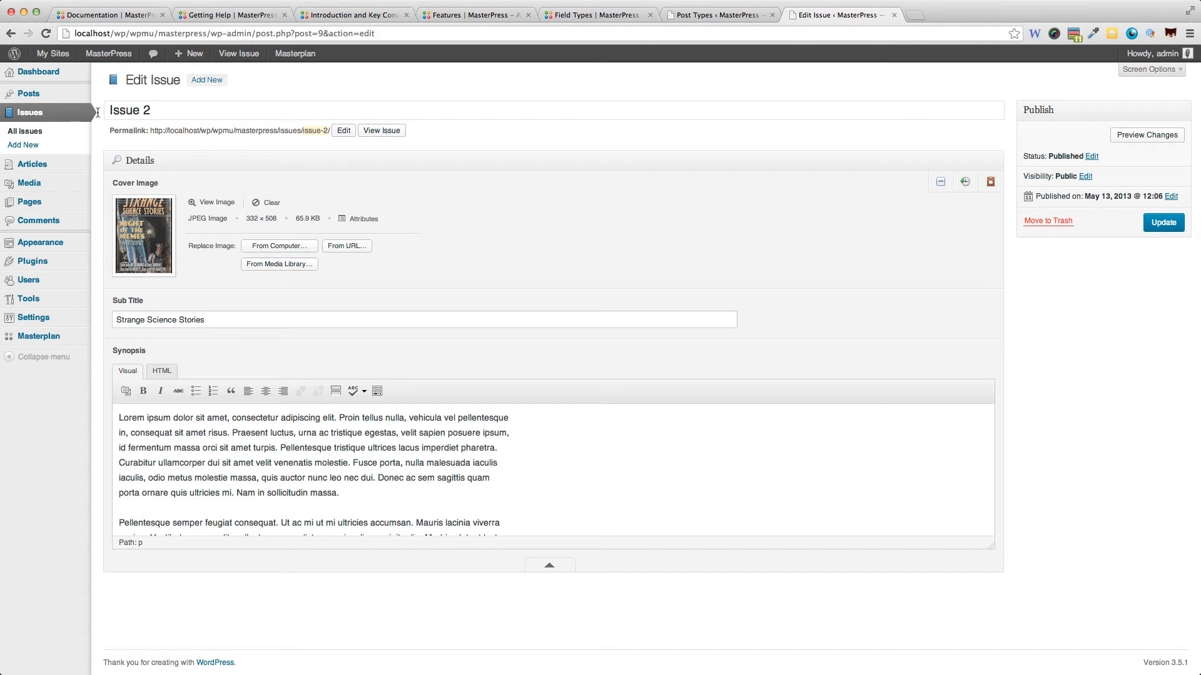
pyautogui.moveTo(107, 113); pyautogui.dragTo(226, 105)
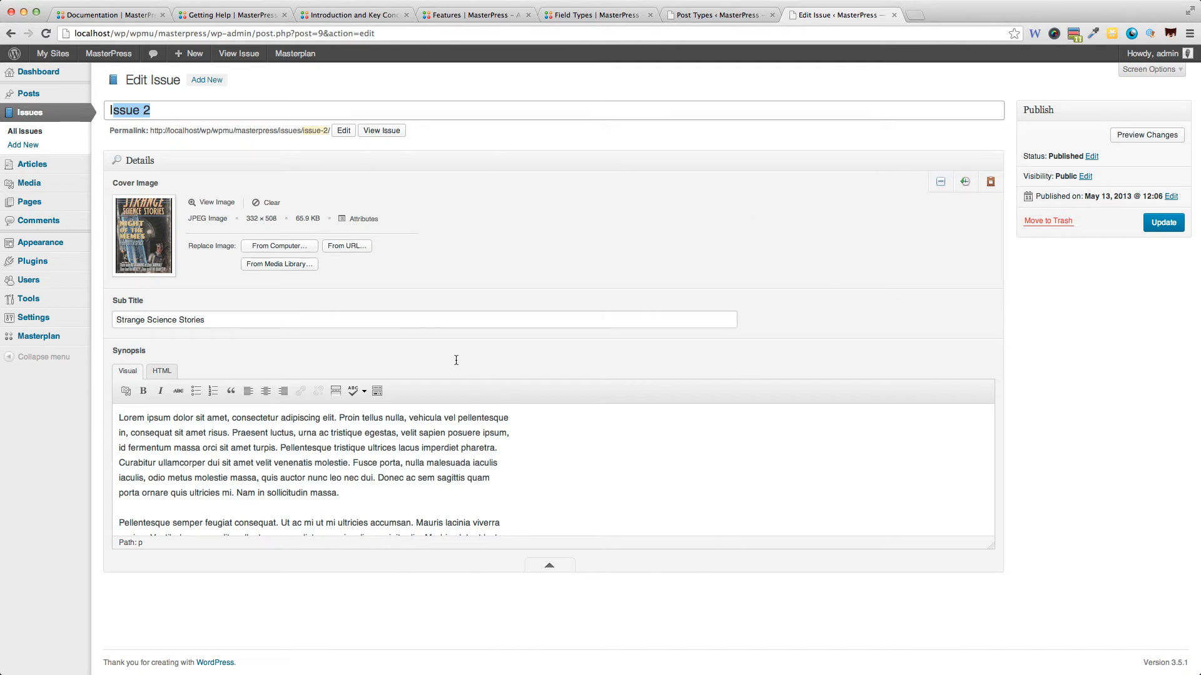
pyautogui.click(550, 597)
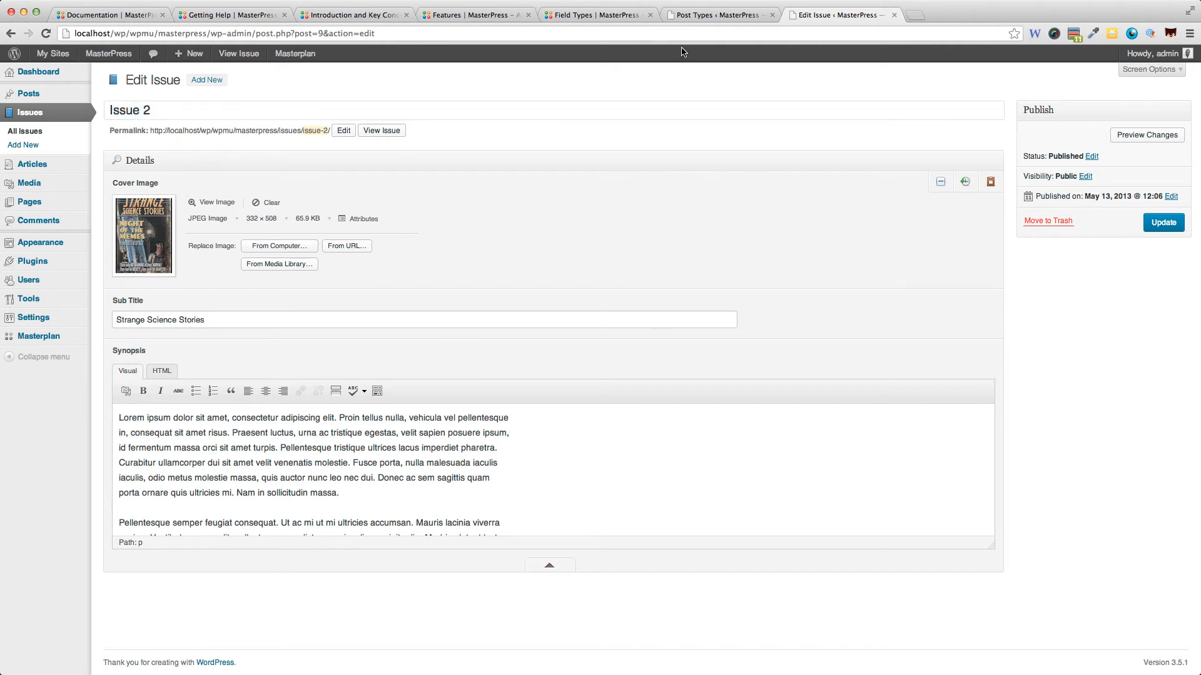
# Open the Details field set of the Issues post type and start adding a new field to it
pyautogui.click(724, 18)
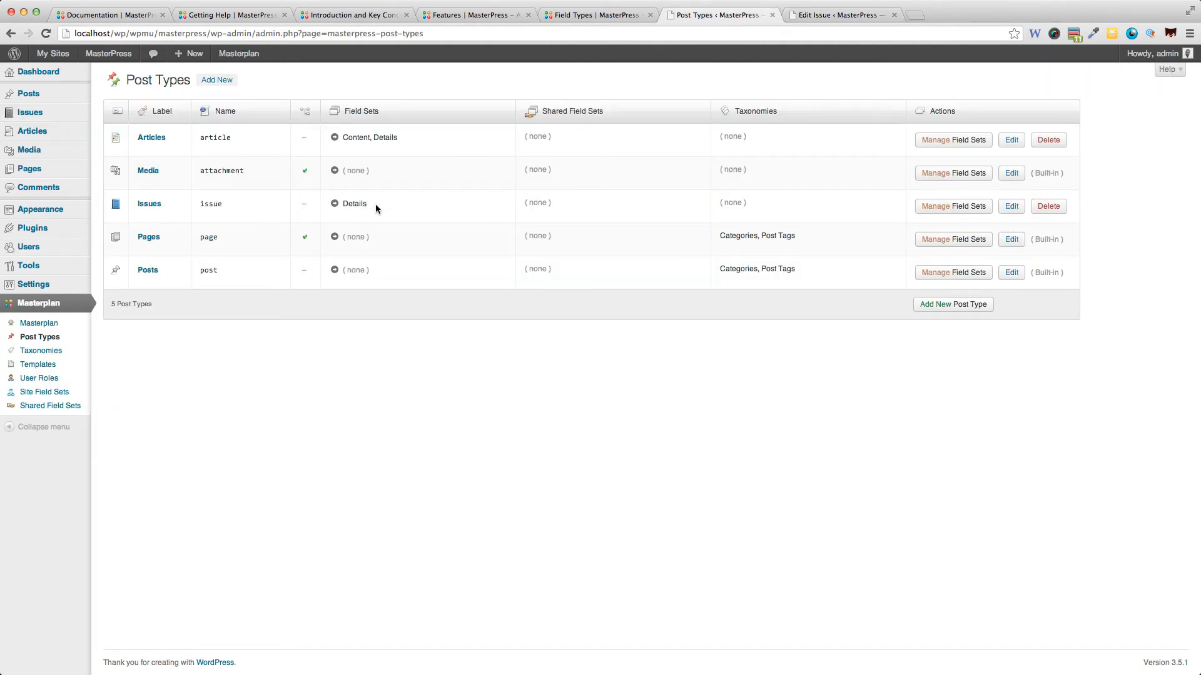
pyautogui.click(348, 204)
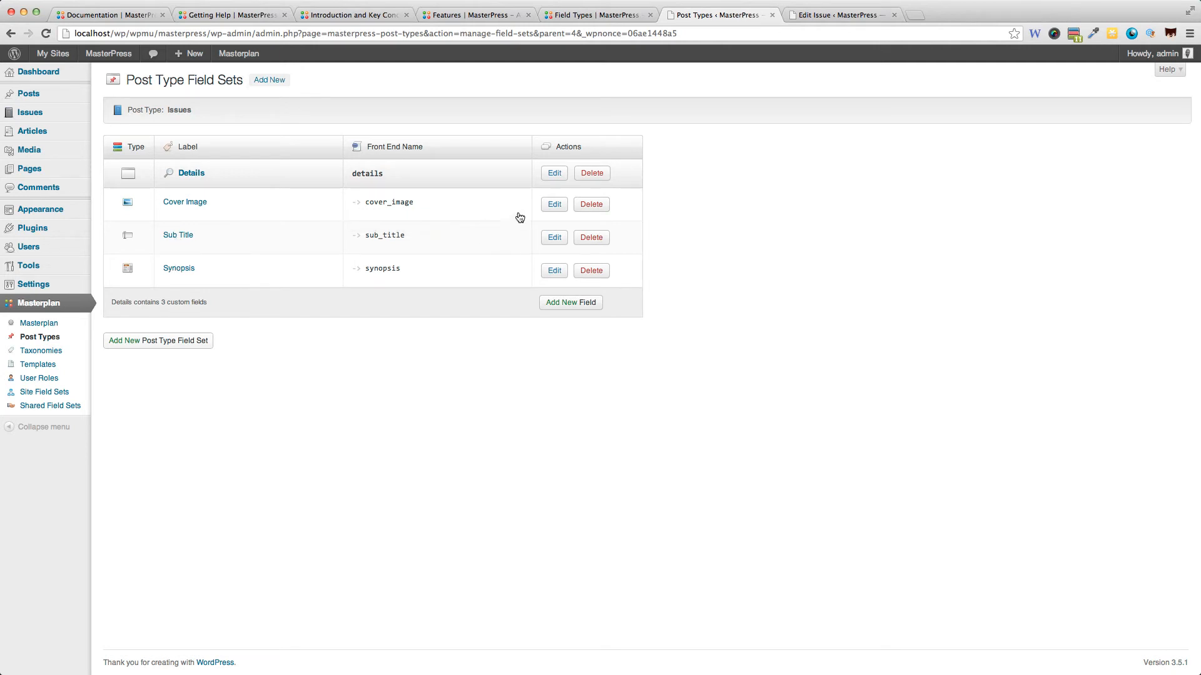
pyautogui.click(554, 303)
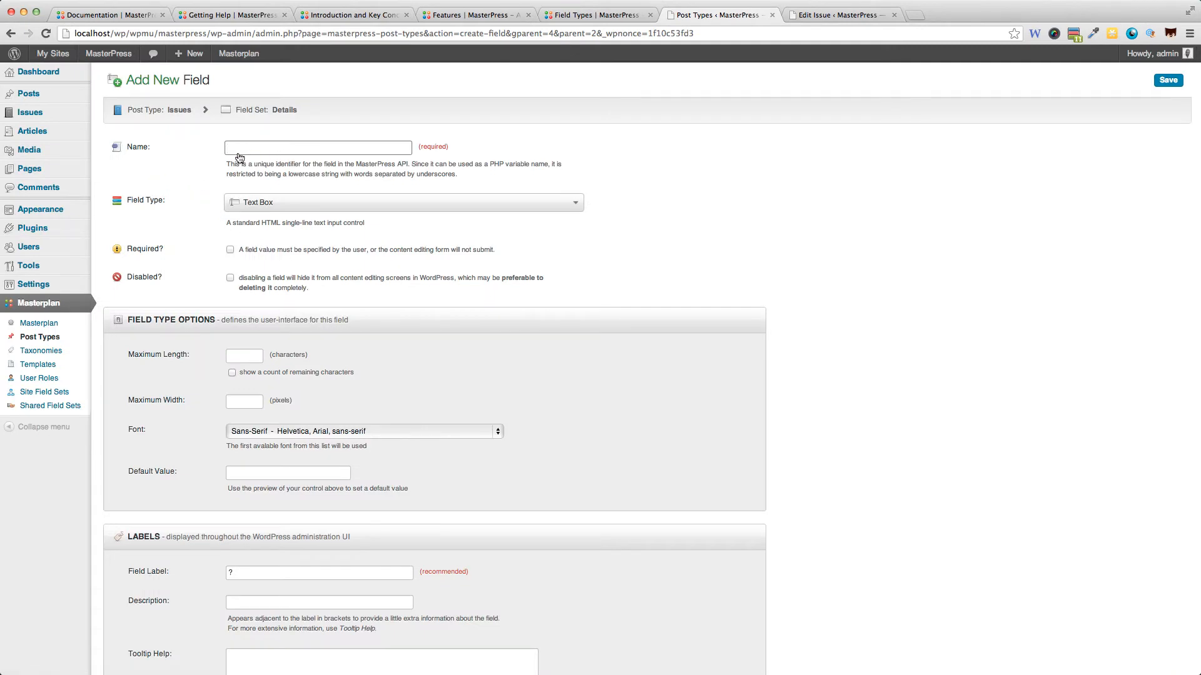
# Browse the available field types for the new field
pyautogui.click(314, 206)
pyautogui.scroll(-3, 316, 416)
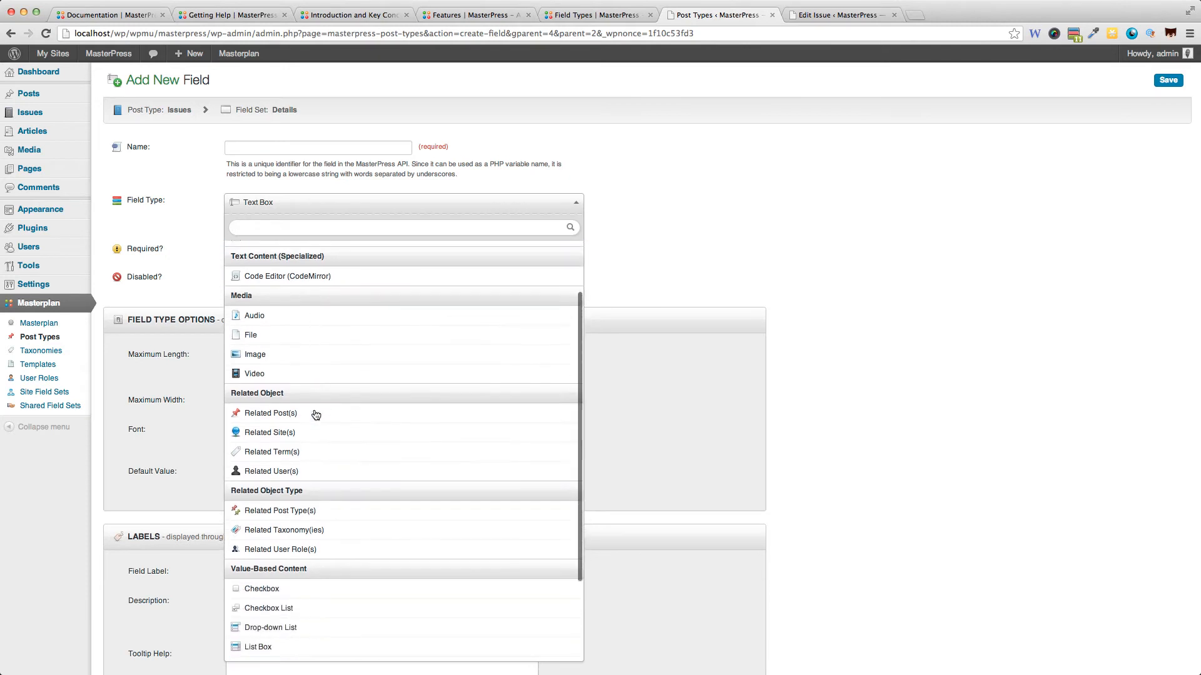
pyautogui.scroll(3, 315, 415)
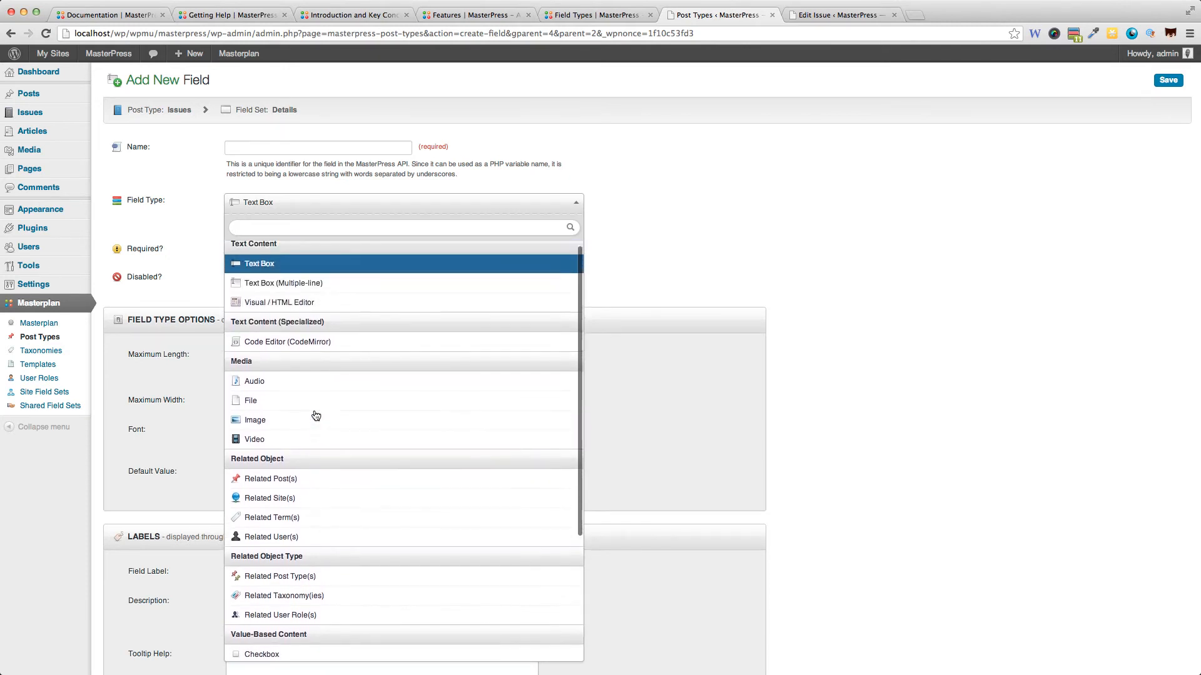
# Review the Field Types page of the MasterPress website, returning to the new field form with Text Box kept as the type
pyautogui.click(581, 21)
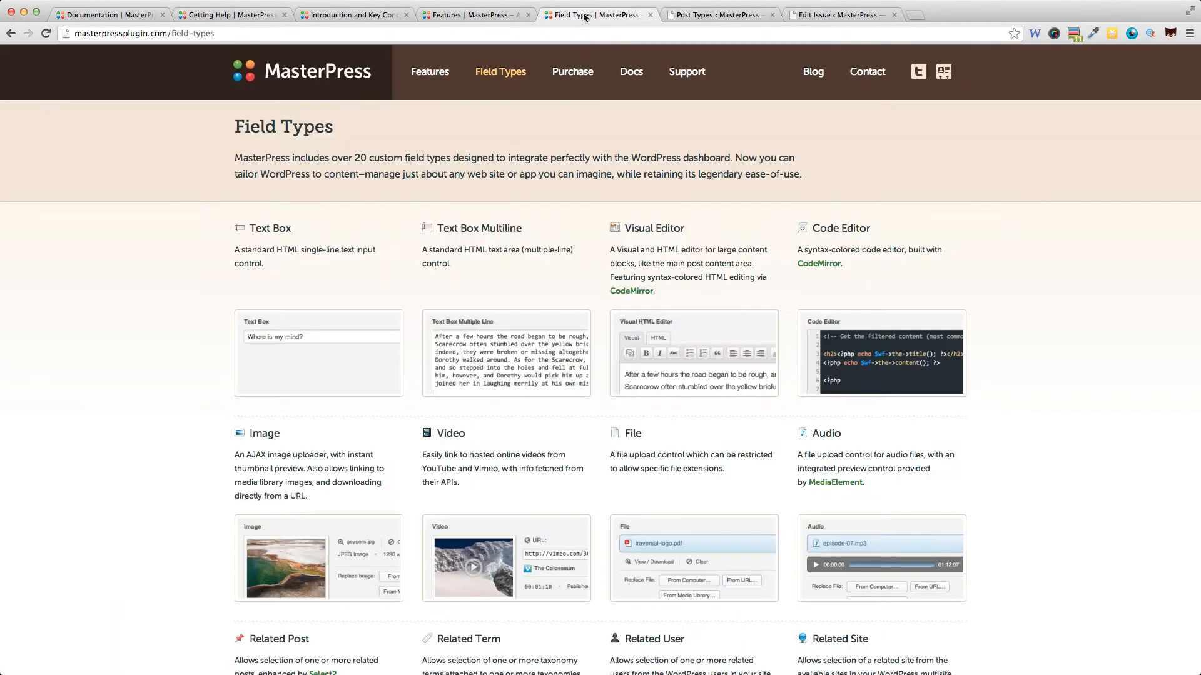
pyautogui.scroll(-6, 565, 234)
pyautogui.scroll(-5, 566, 239)
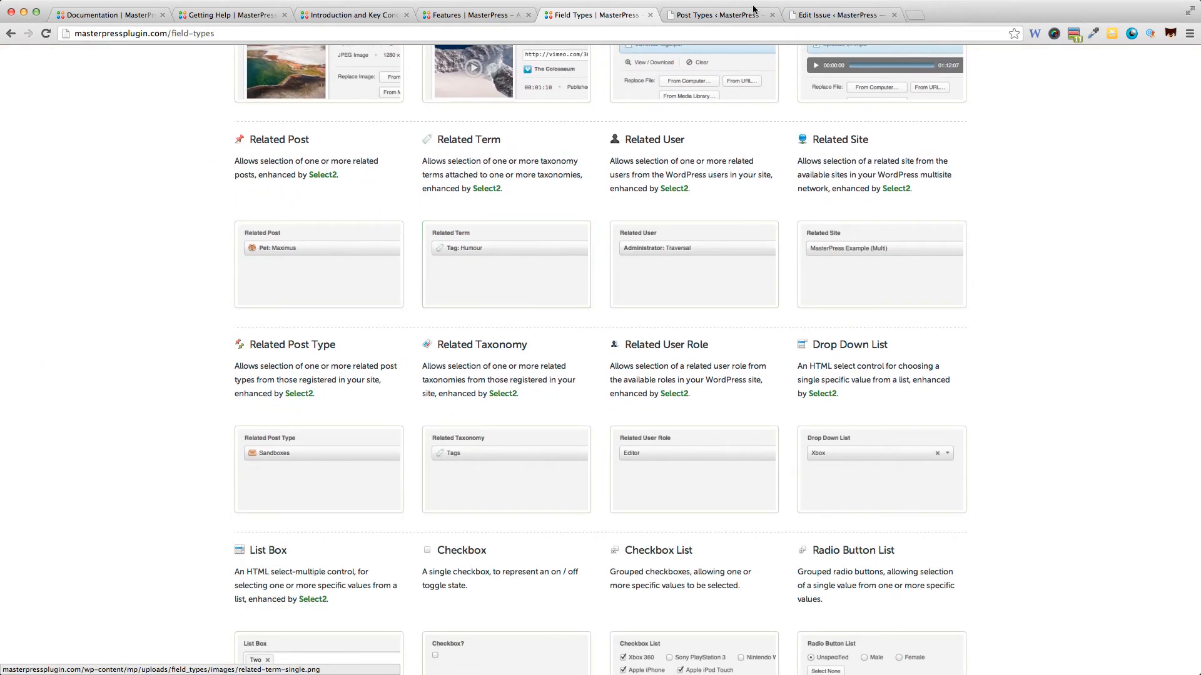
pyautogui.click(714, 15)
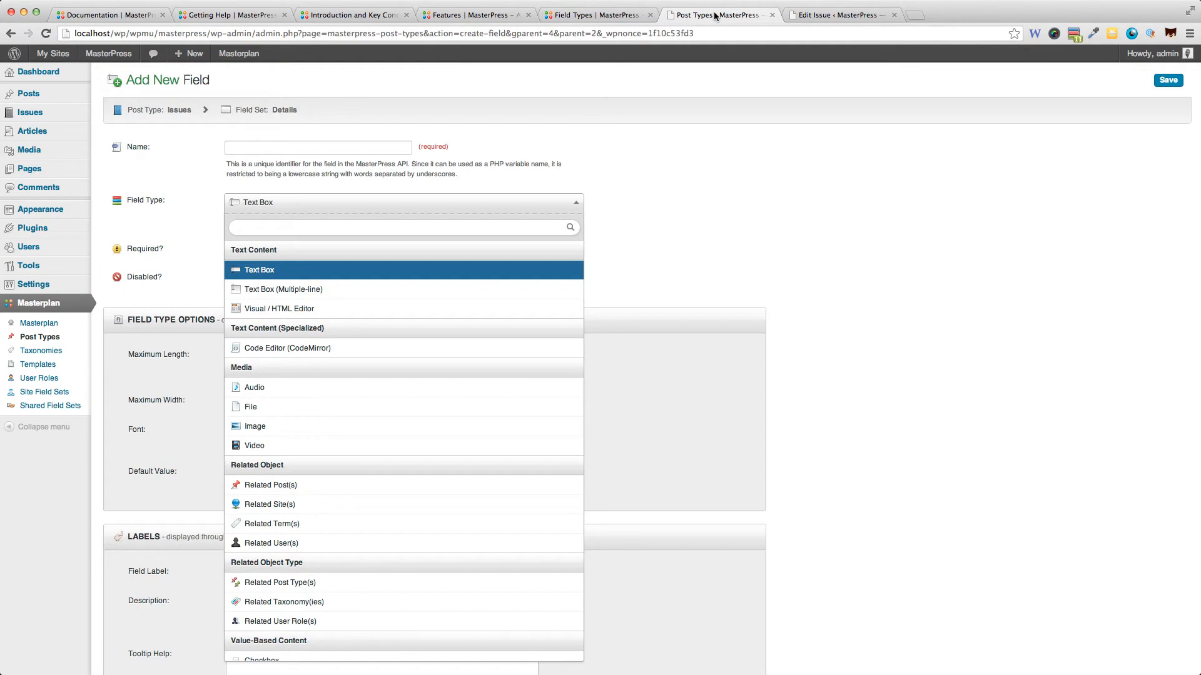
pyautogui.click(747, 258)
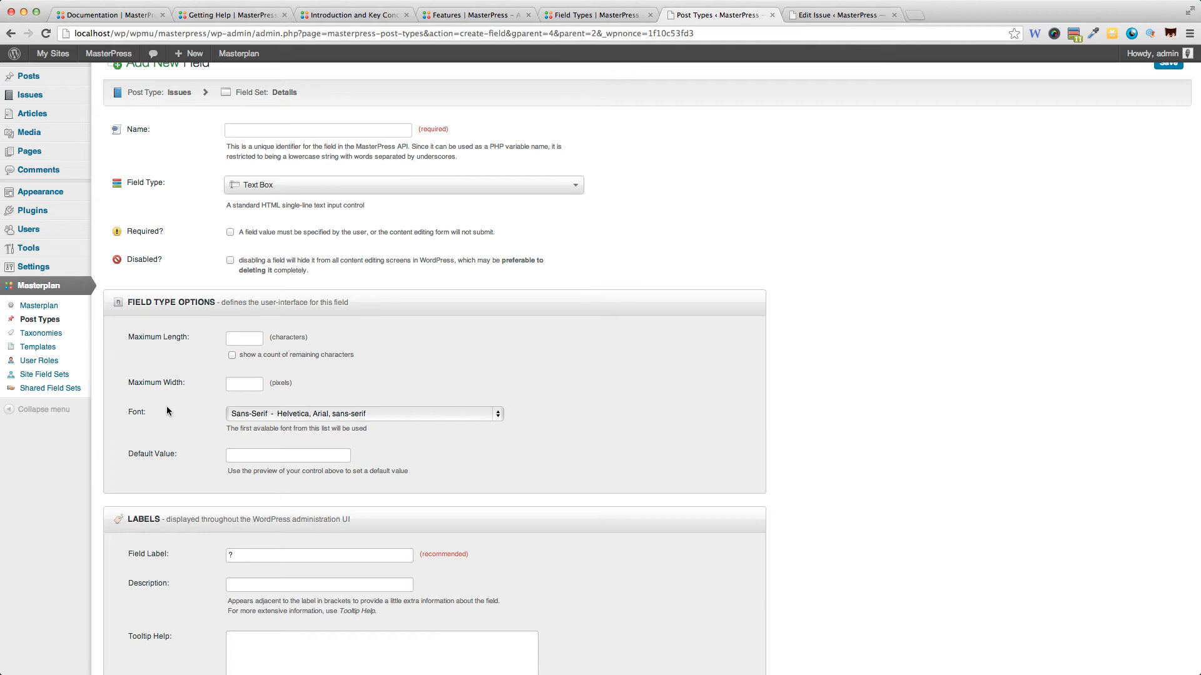
# Review the remaining settings of the new field form, from field type options and labels through to its position in the set
pyautogui.scroll(-5, 176, 437)
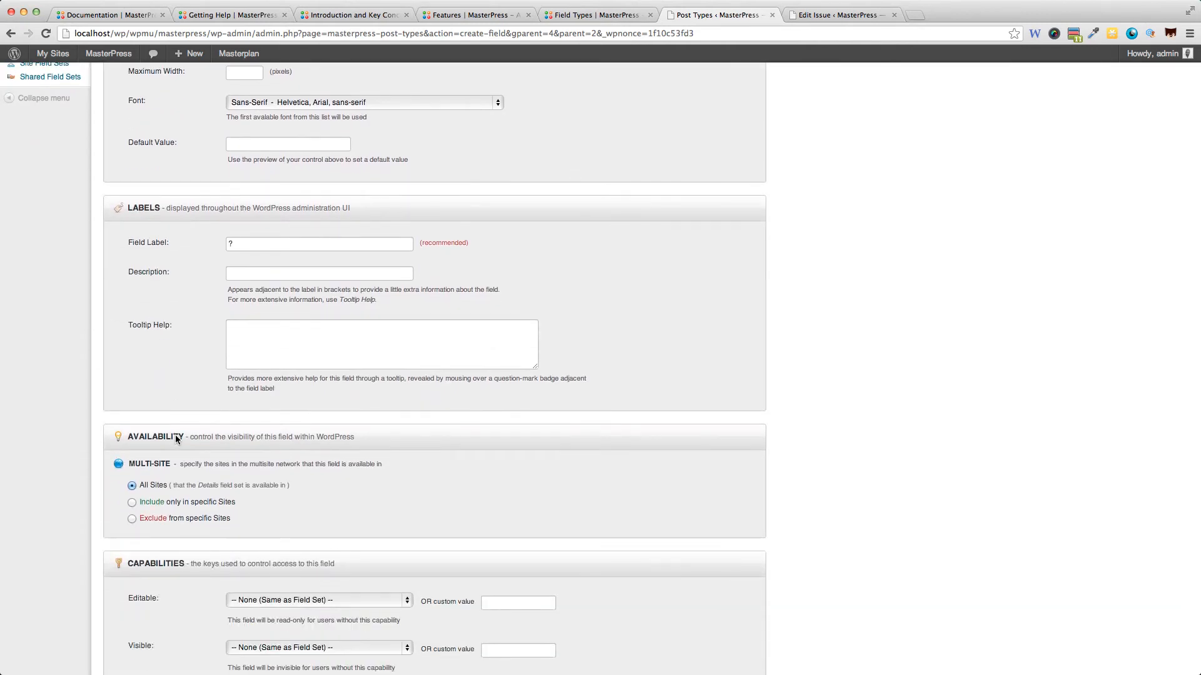
pyautogui.scroll(-2, 177, 436)
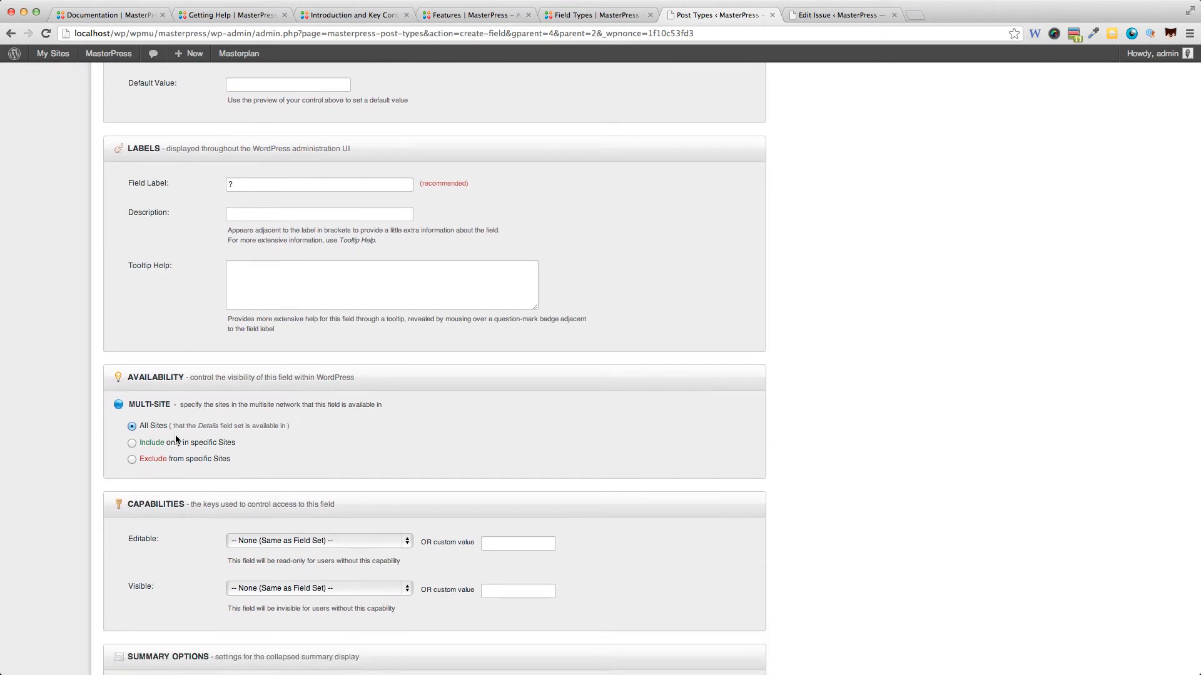
pyautogui.scroll(-3, 175, 439)
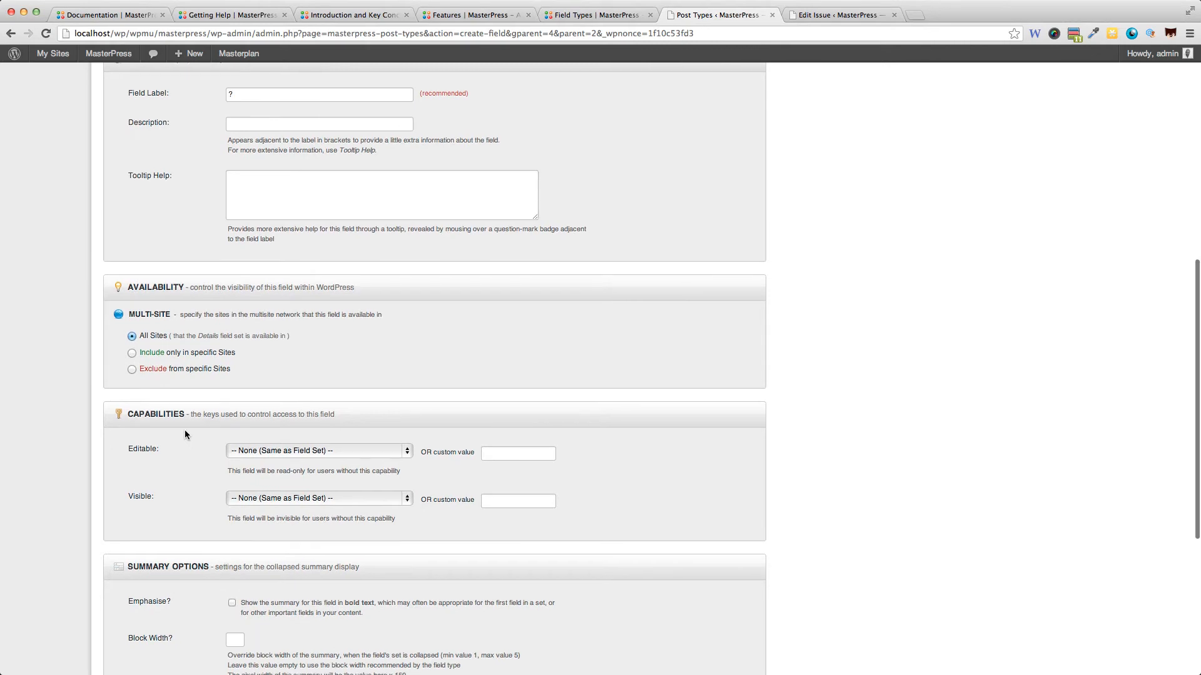
pyautogui.scroll(-5, 185, 431)
pyautogui.scroll(-4, 185, 430)
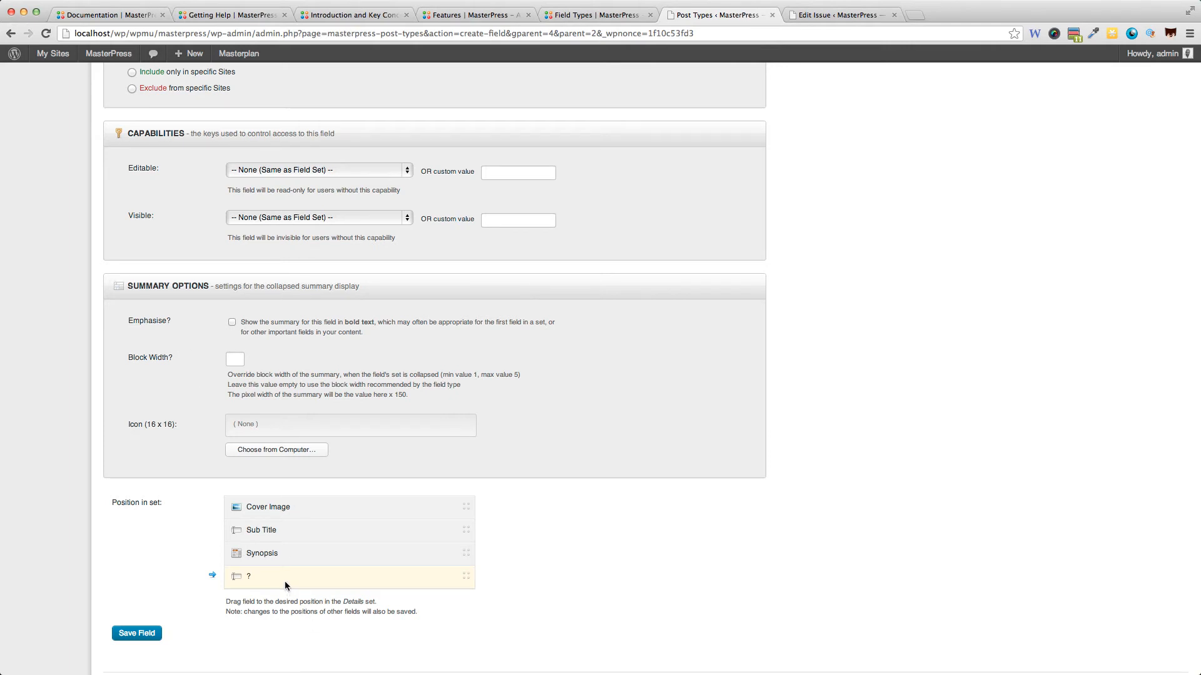
pyautogui.moveTo(284, 581)
pyautogui.mouseDown()
pyautogui.moveTo(290, 514)
pyautogui.moveTo(290, 585)
pyautogui.mouseUp()
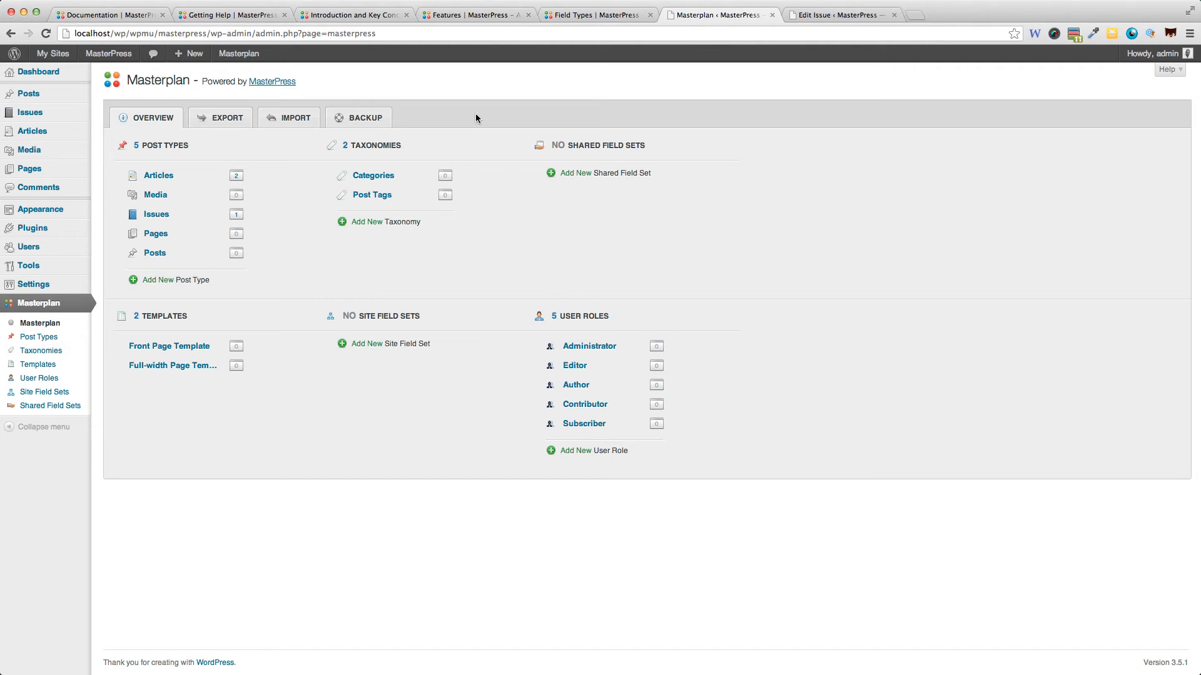
# Open the MasterPress Magazine - Episode 3 blog post from the Getting Help page of the MasterPress website and look through it
pyautogui.click(233, 16)
pyautogui.scroll(-15, 310, 327)
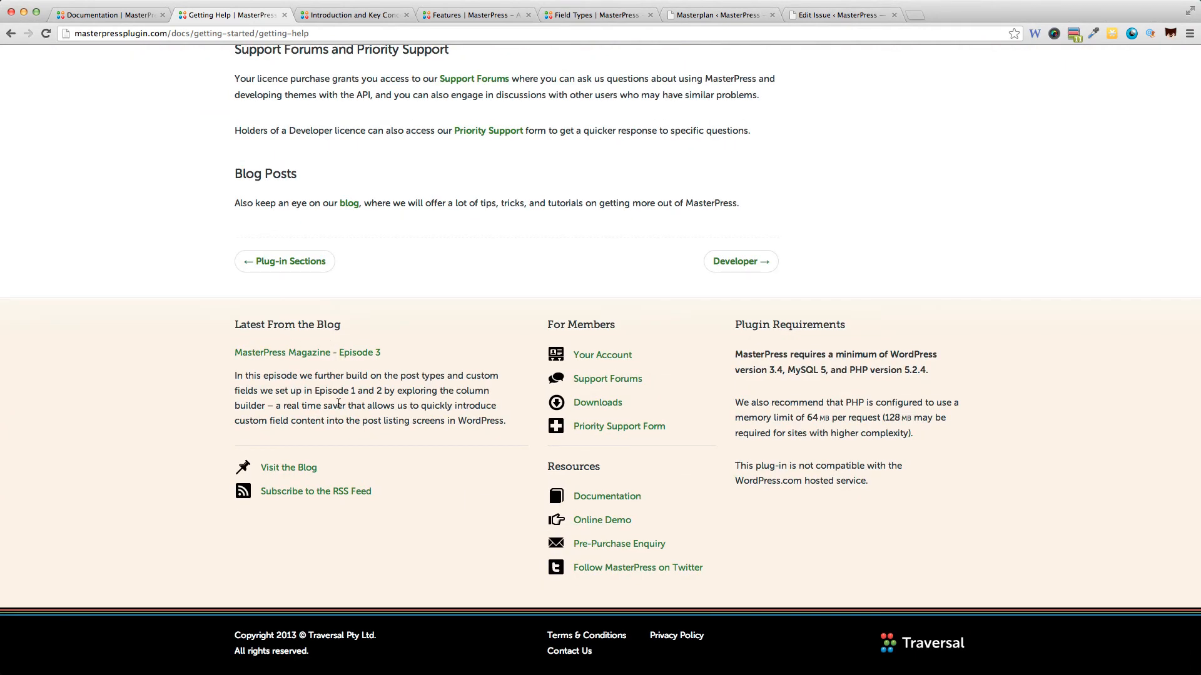
pyautogui.click(313, 353)
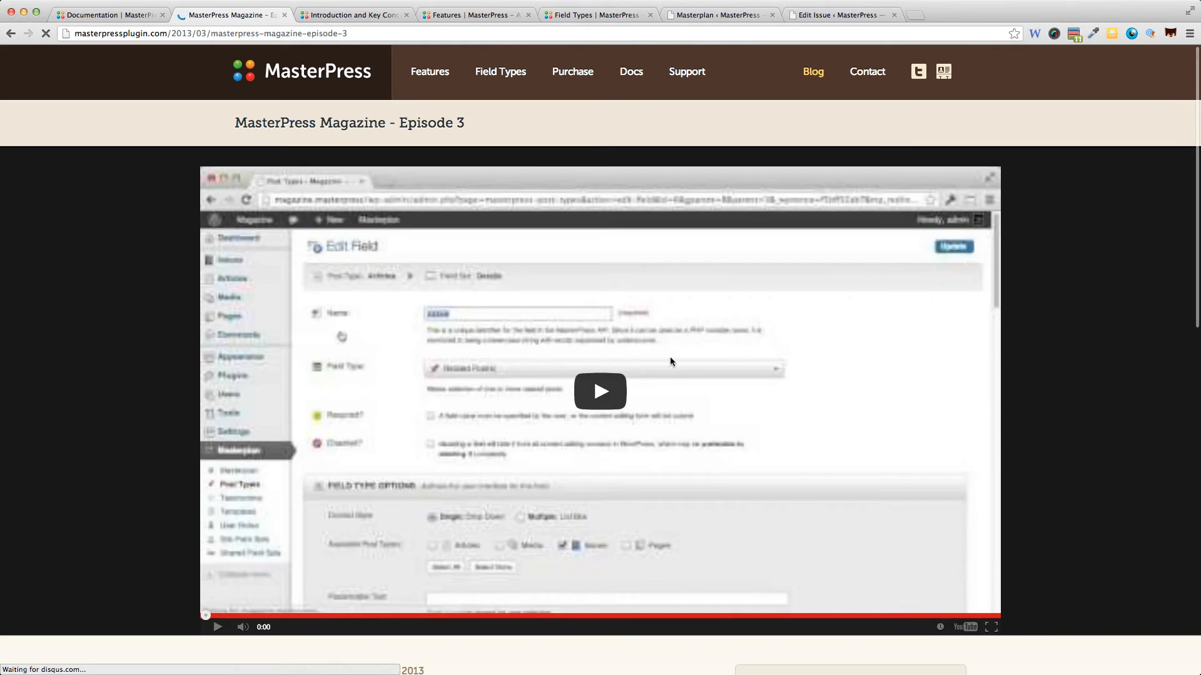
pyautogui.scroll(-4, 143, 275)
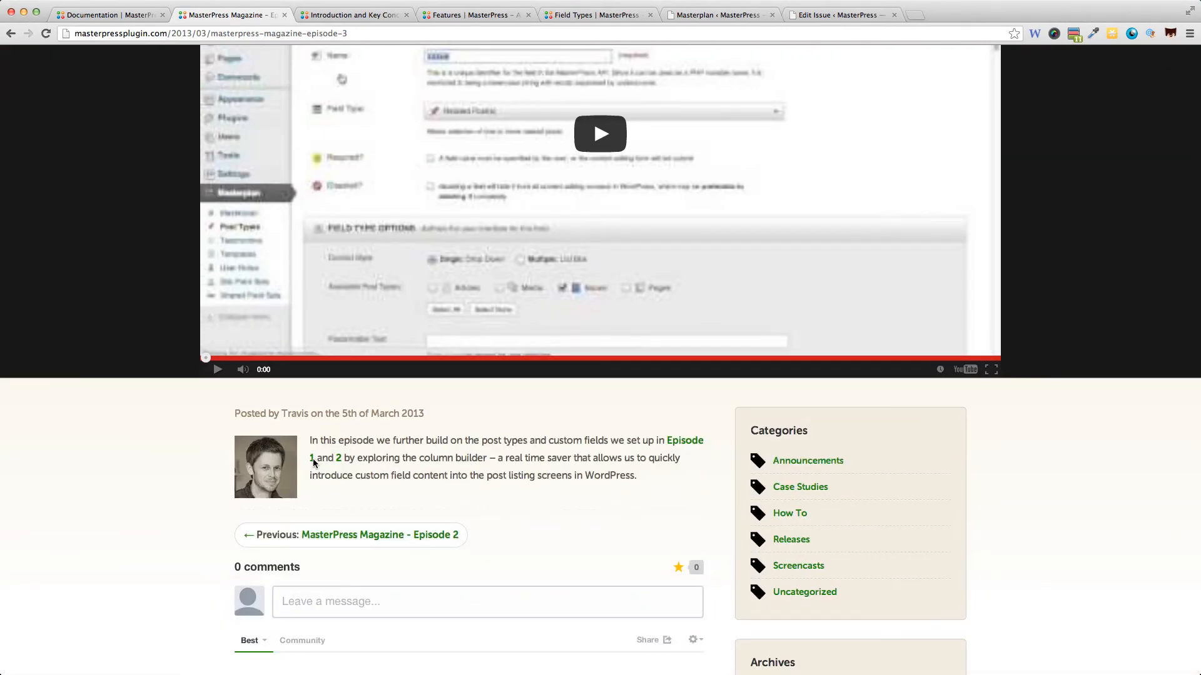
pyautogui.scroll(4, 304, 345)
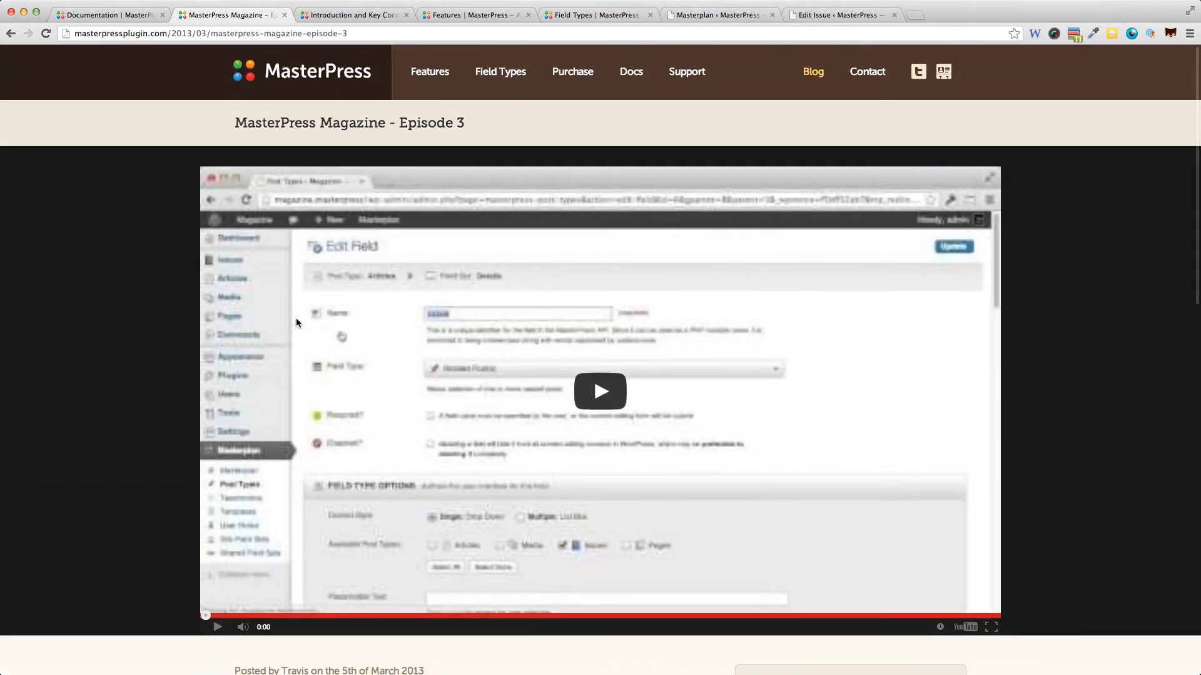
pyautogui.scroll(-4, 296, 322)
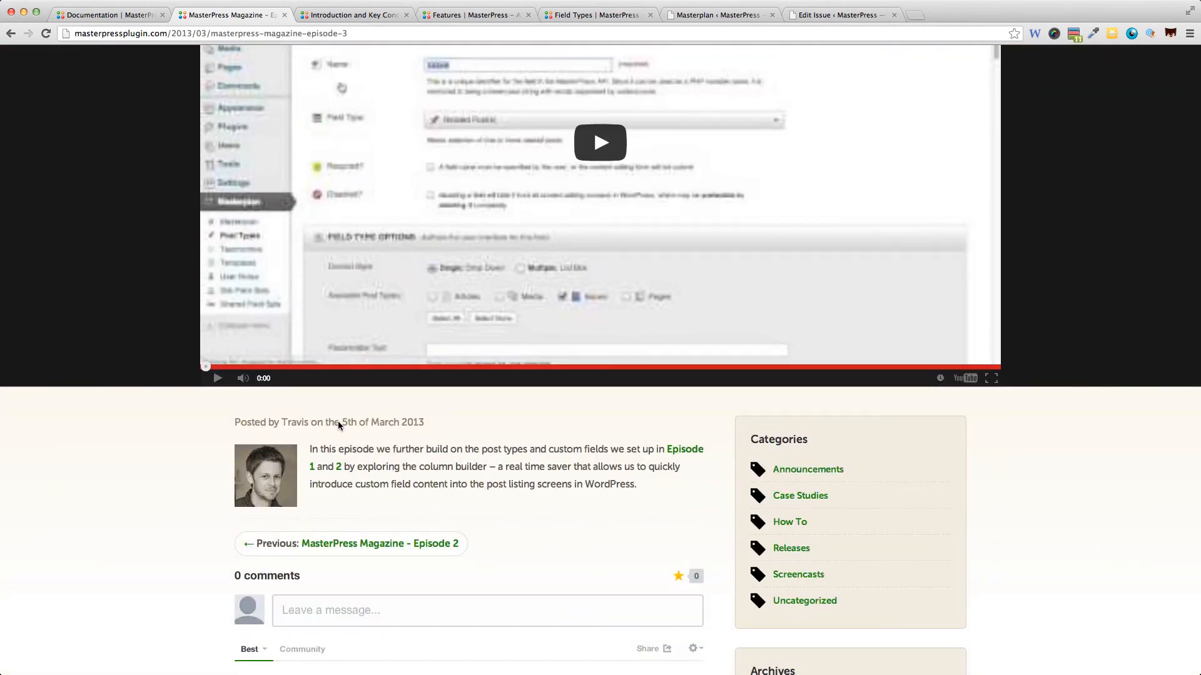
pyautogui.scroll(1, 337, 428)
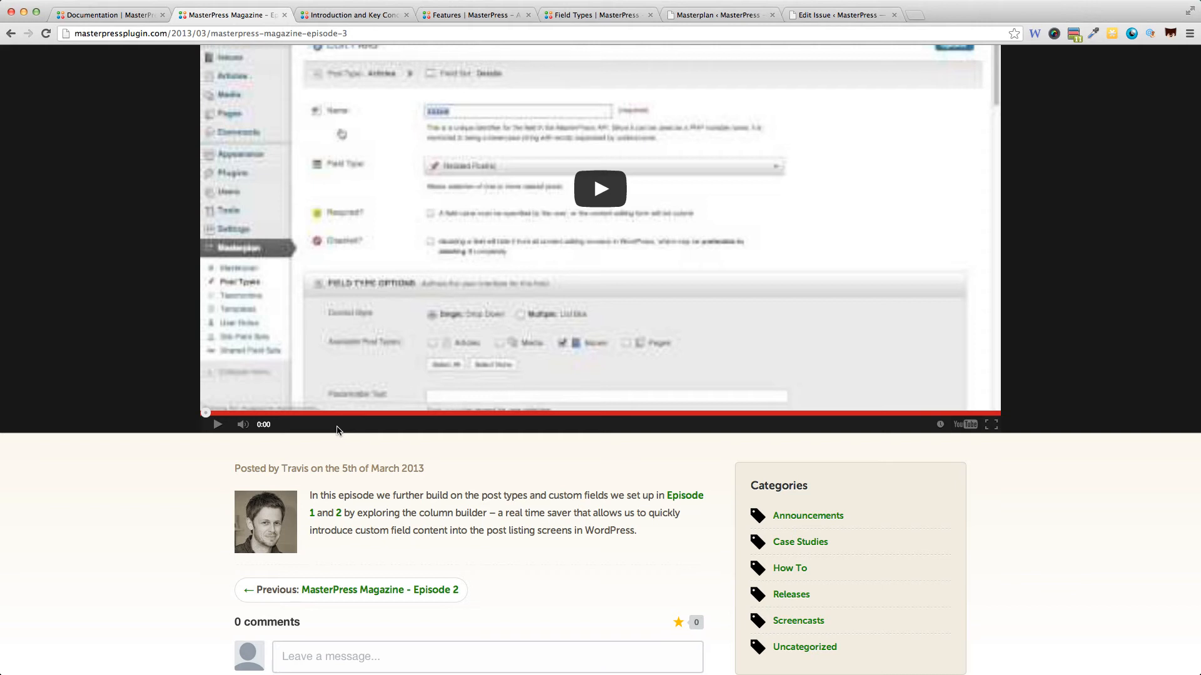
pyautogui.scroll(3, 336, 428)
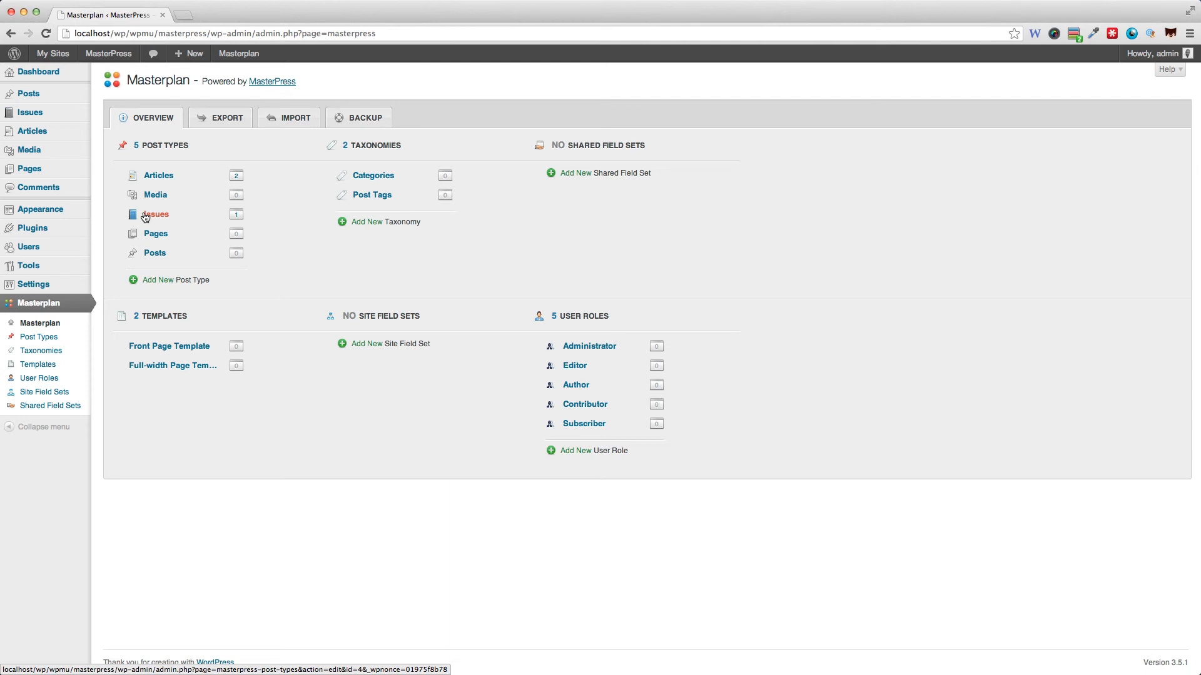
# Start a new post type in Masterplan with the singular name car and the plural name cars
pyautogui.moveTo(50, 366)
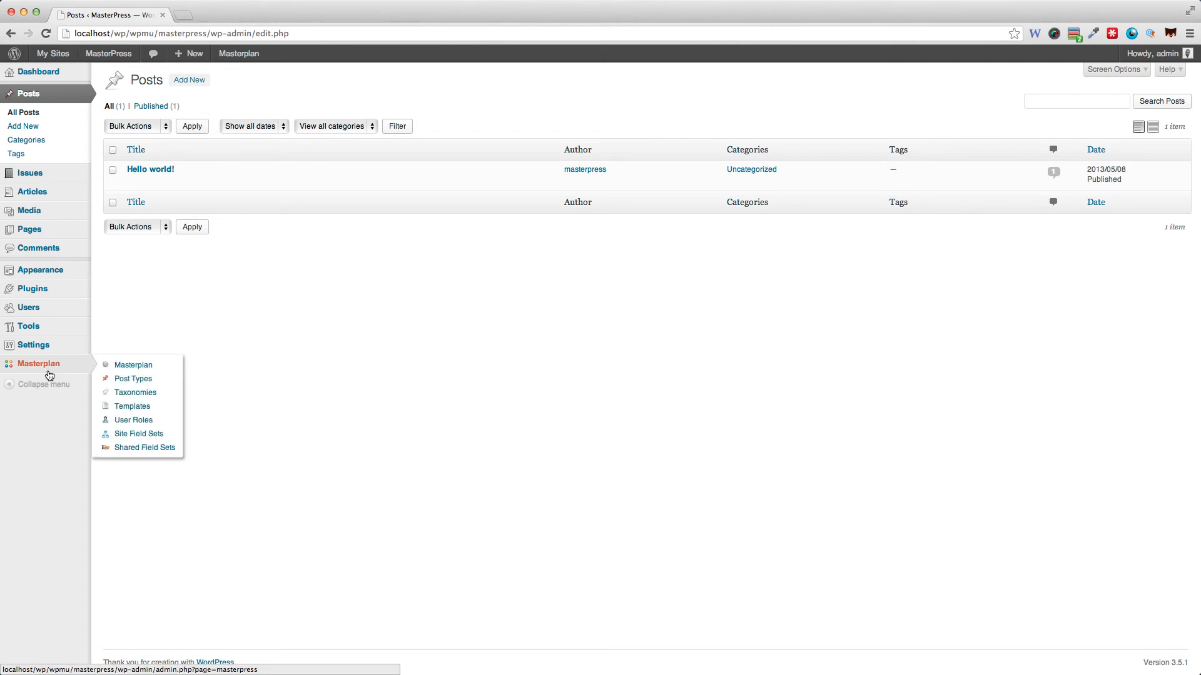
pyautogui.click(120, 387)
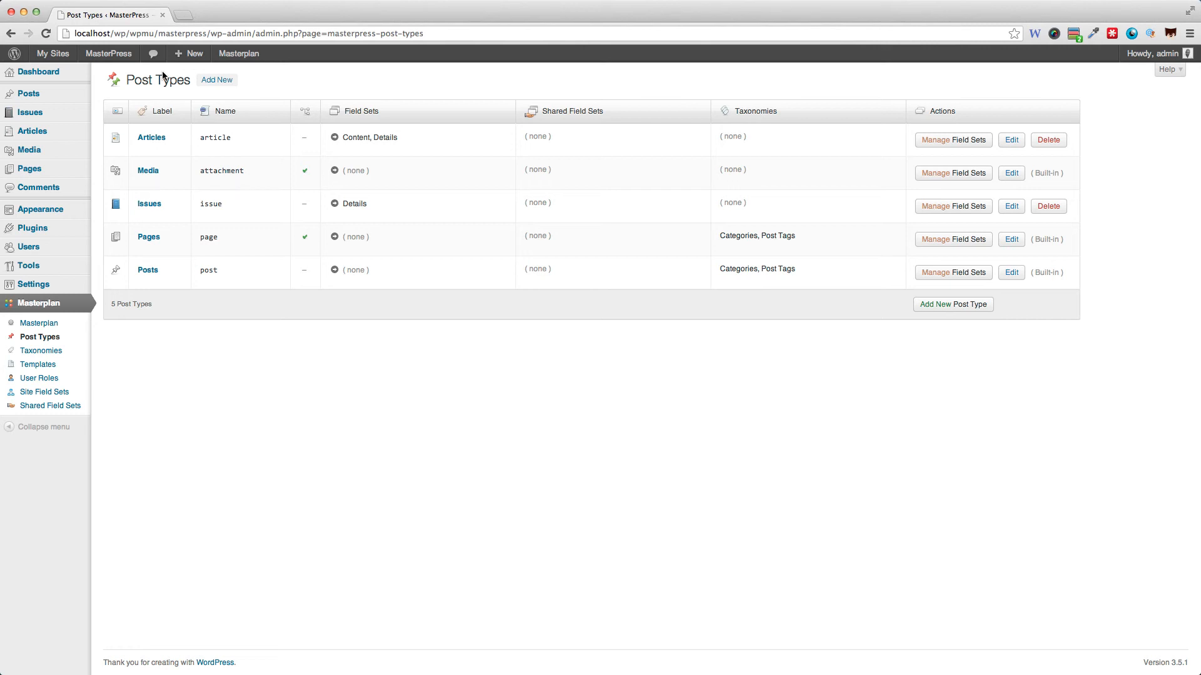
pyautogui.click(210, 86)
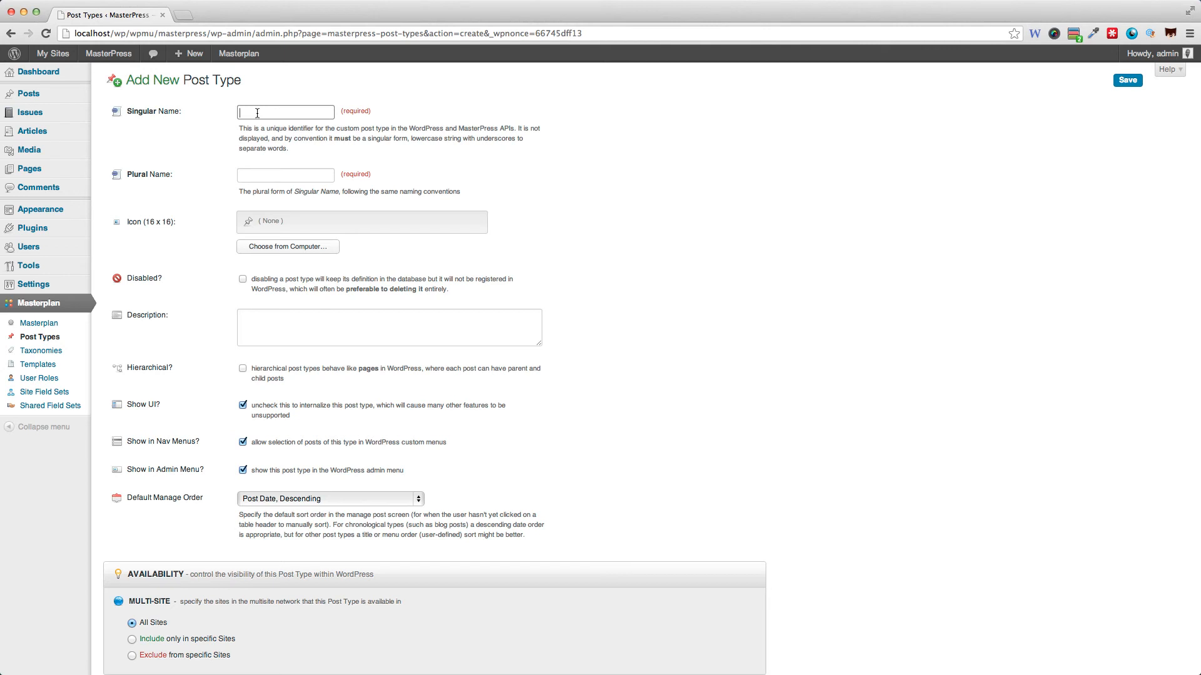
pyautogui.write('car')
pyautogui.click(266, 175)
pyautogui.write('cars')
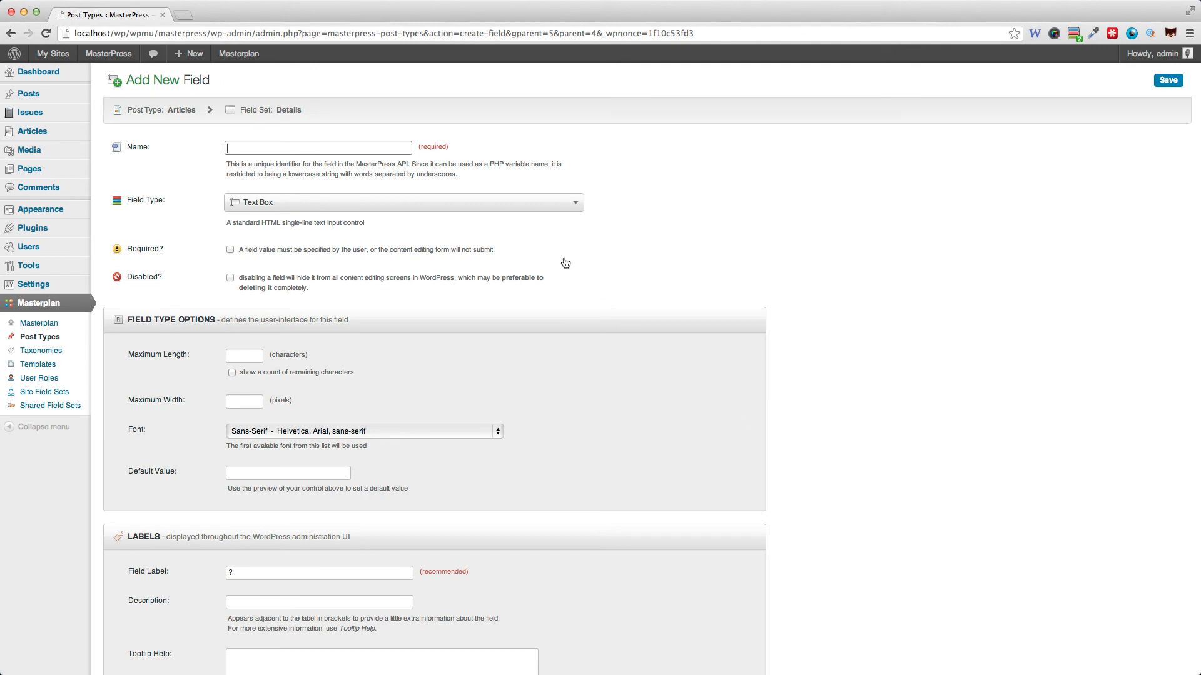
# Browse the field types for the new field in the Articles Details set and choose Image
pyautogui.click(540, 204)
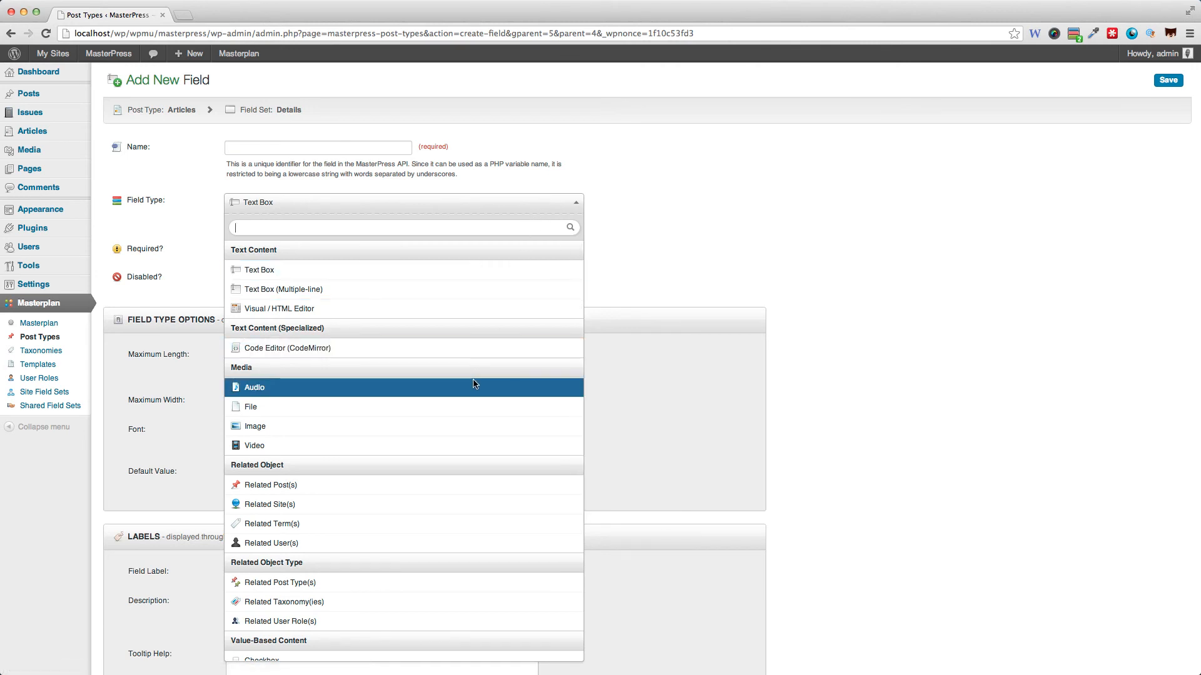
pyautogui.scroll(-5, 474, 384)
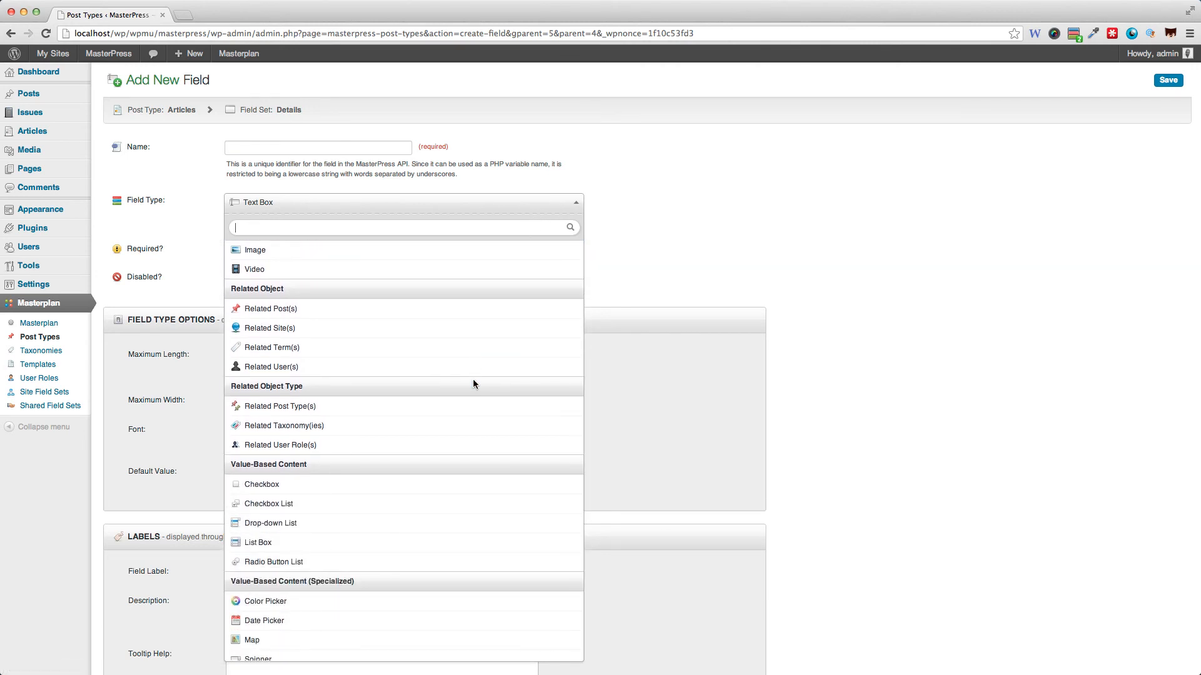
pyautogui.scroll(-2, 473, 384)
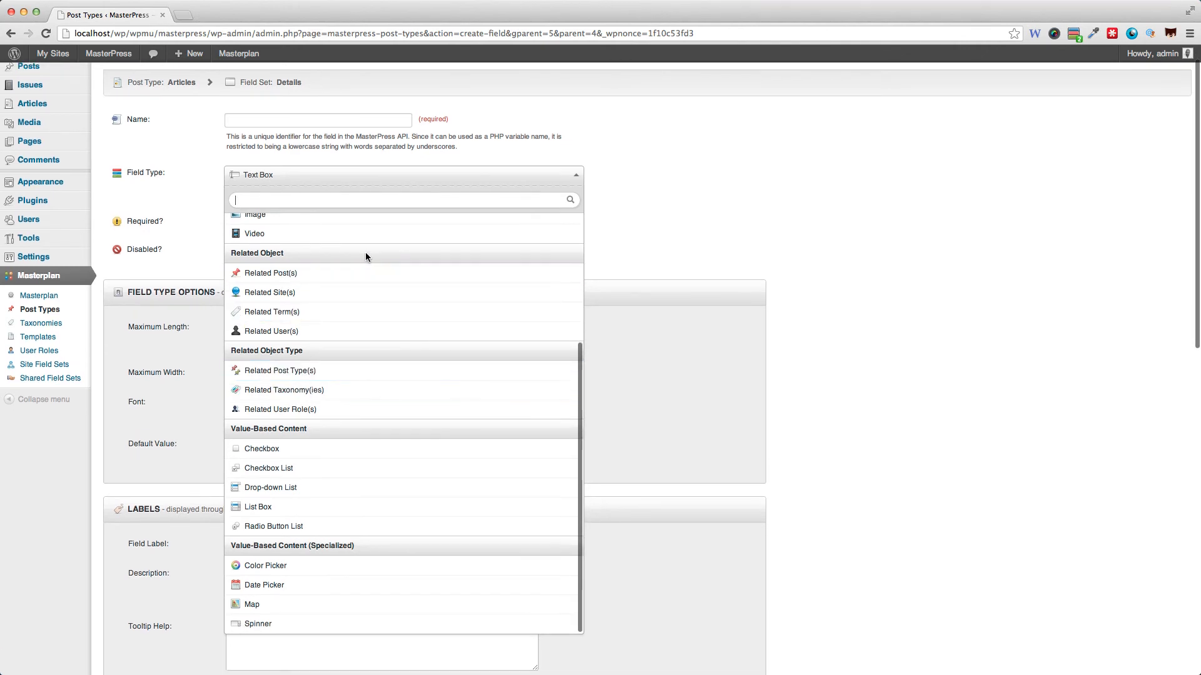
pyautogui.scroll(1, 366, 257)
pyautogui.click(316, 233)
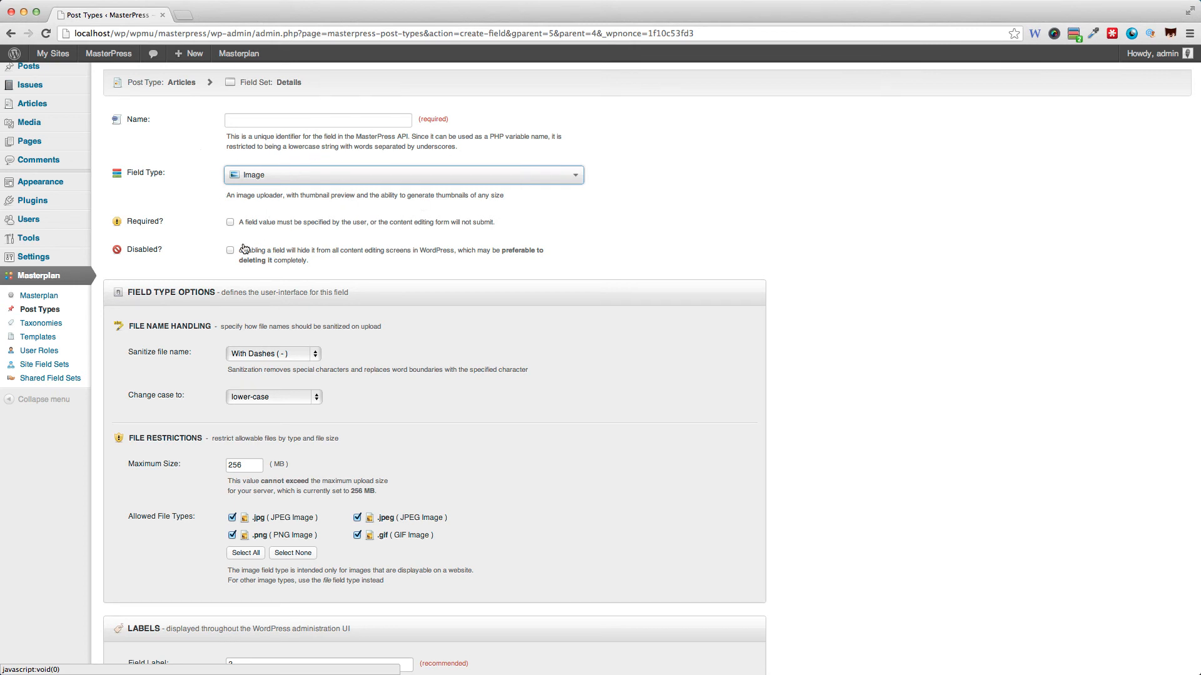
# Exclude .jpg from the image field's allowed file types and view the maximum size and file name sanitizing options
pyautogui.scroll(-2, 197, 437)
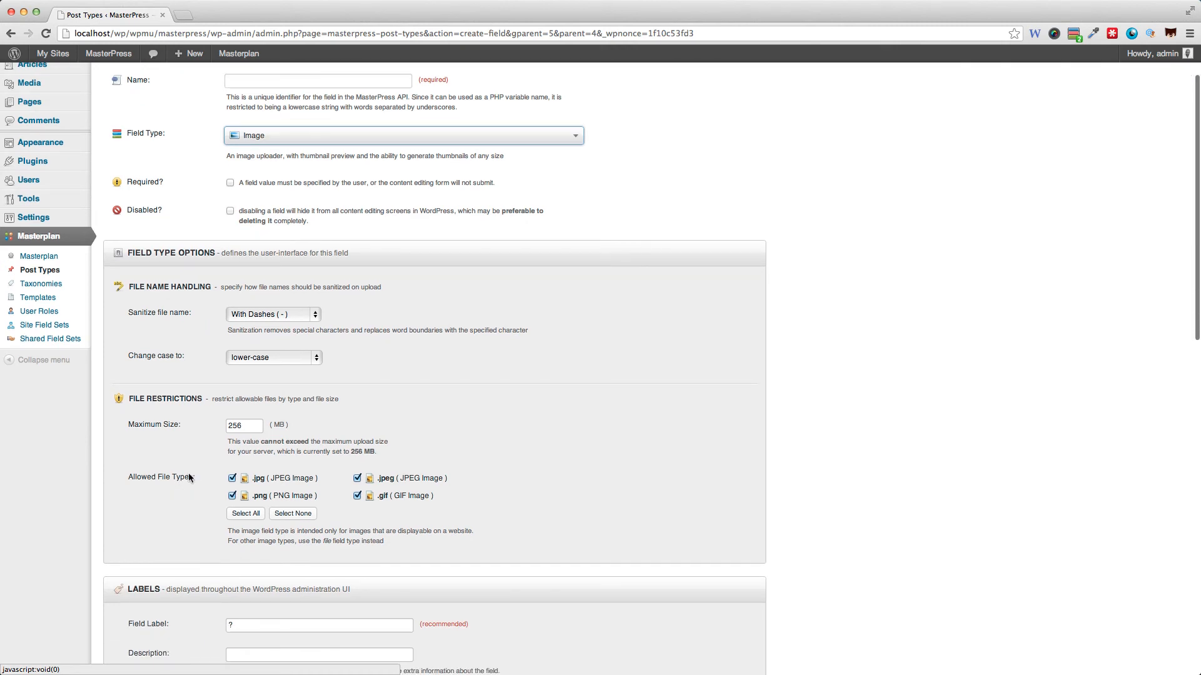
pyautogui.click(232, 479)
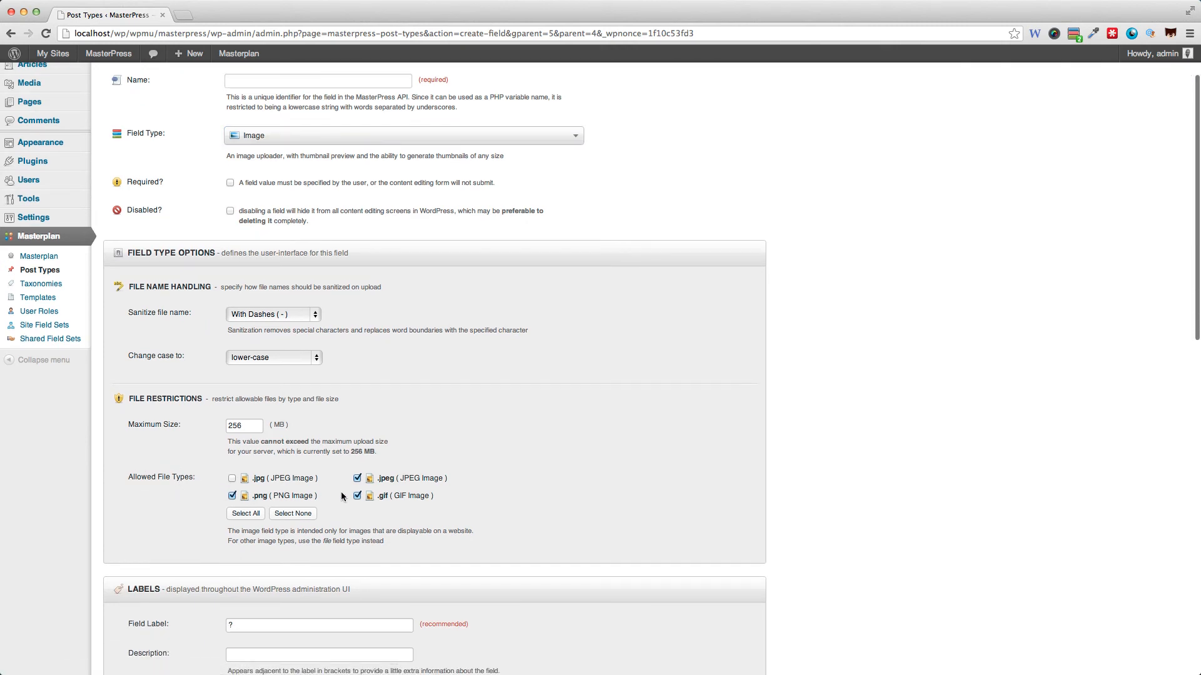
pyautogui.click(357, 479)
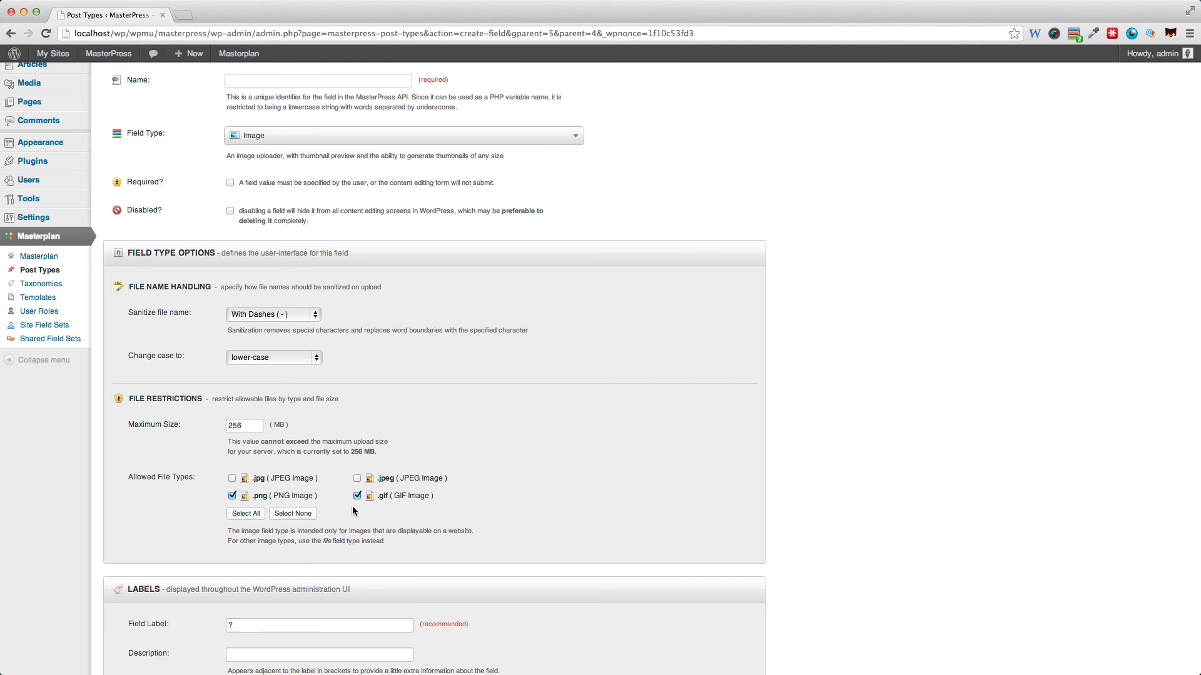
pyautogui.click(357, 479)
pyautogui.click(237, 426)
pyautogui.doubleClick(230, 426)
pyautogui.click(239, 314)
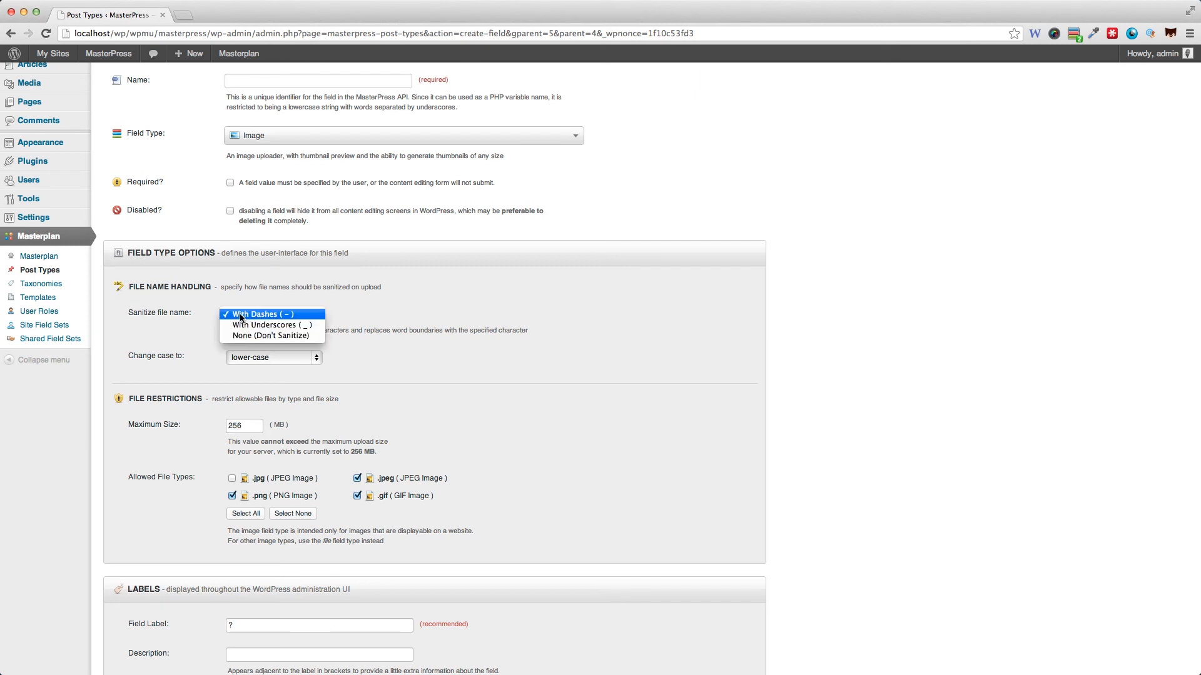
pyautogui.click(378, 313)
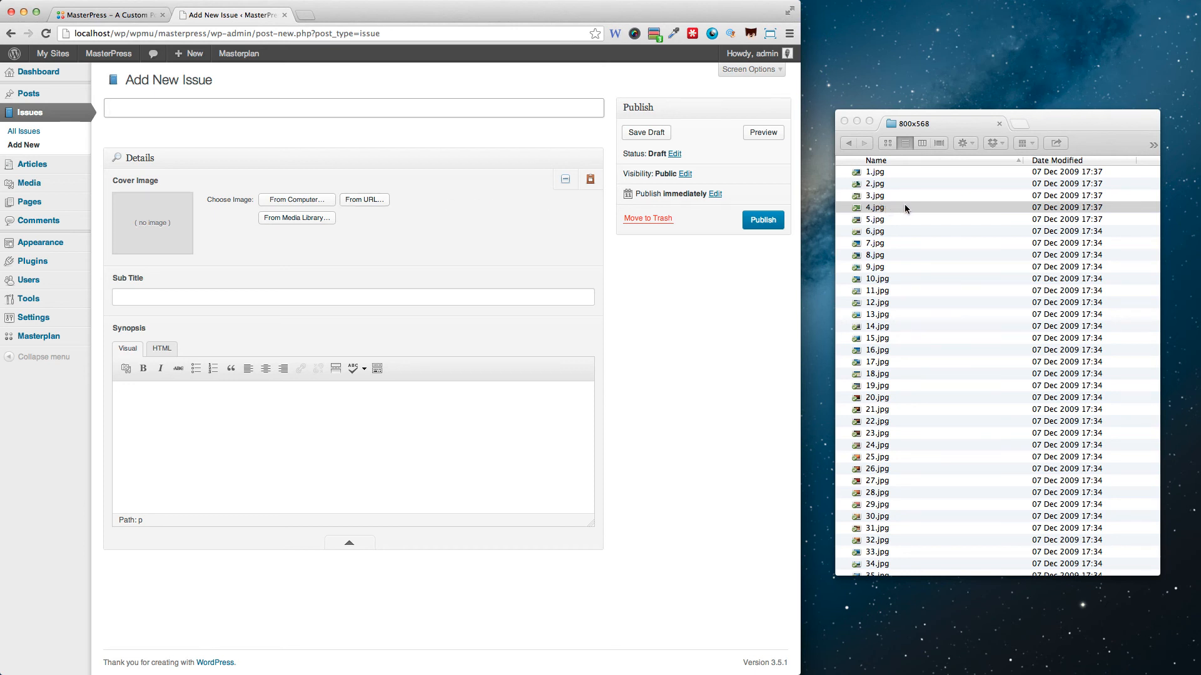
# Upload 4.jpg from the 800x568 folder as the new issue's Cover Image, preview it at full size and close the preview
pyautogui.moveTo(905, 207); pyautogui.dragTo(161, 240)
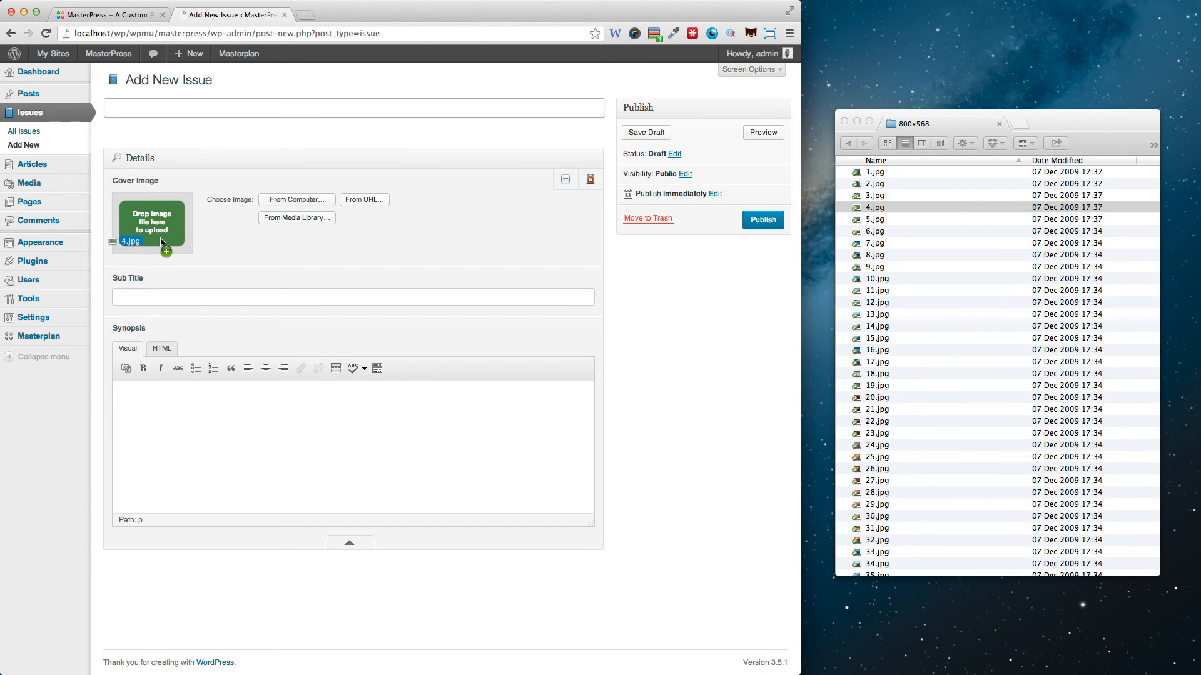
pyautogui.moveTo(160, 238); pyautogui.dragTo(160, 237)
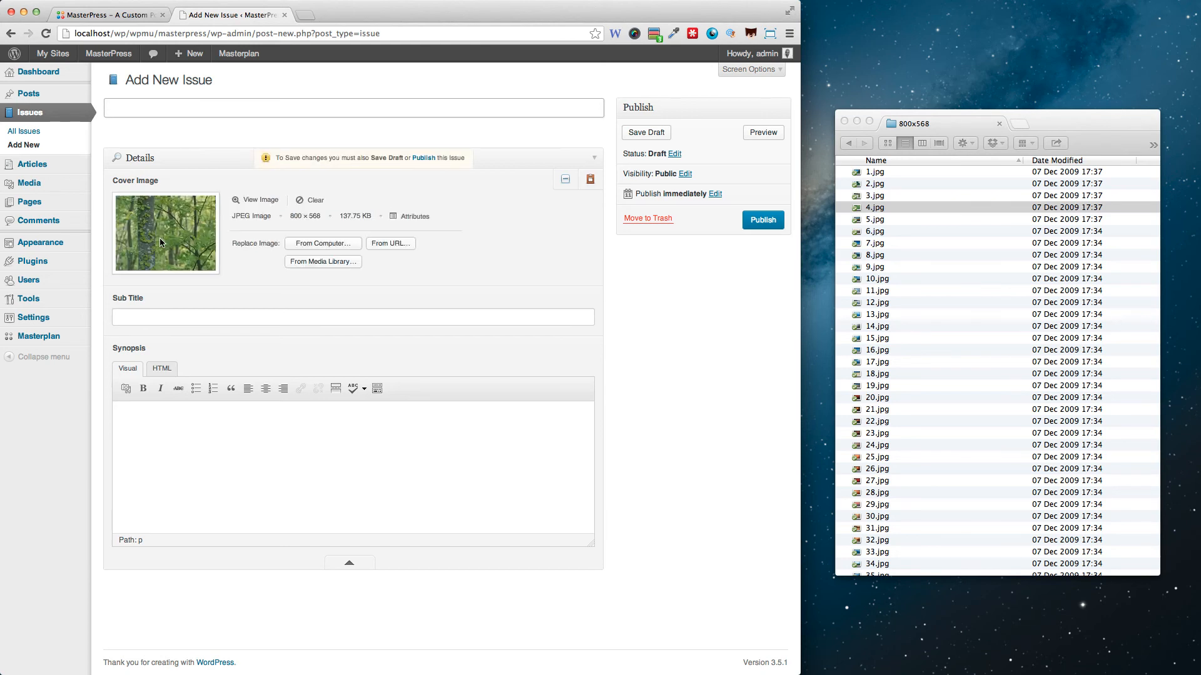
pyautogui.click(159, 237)
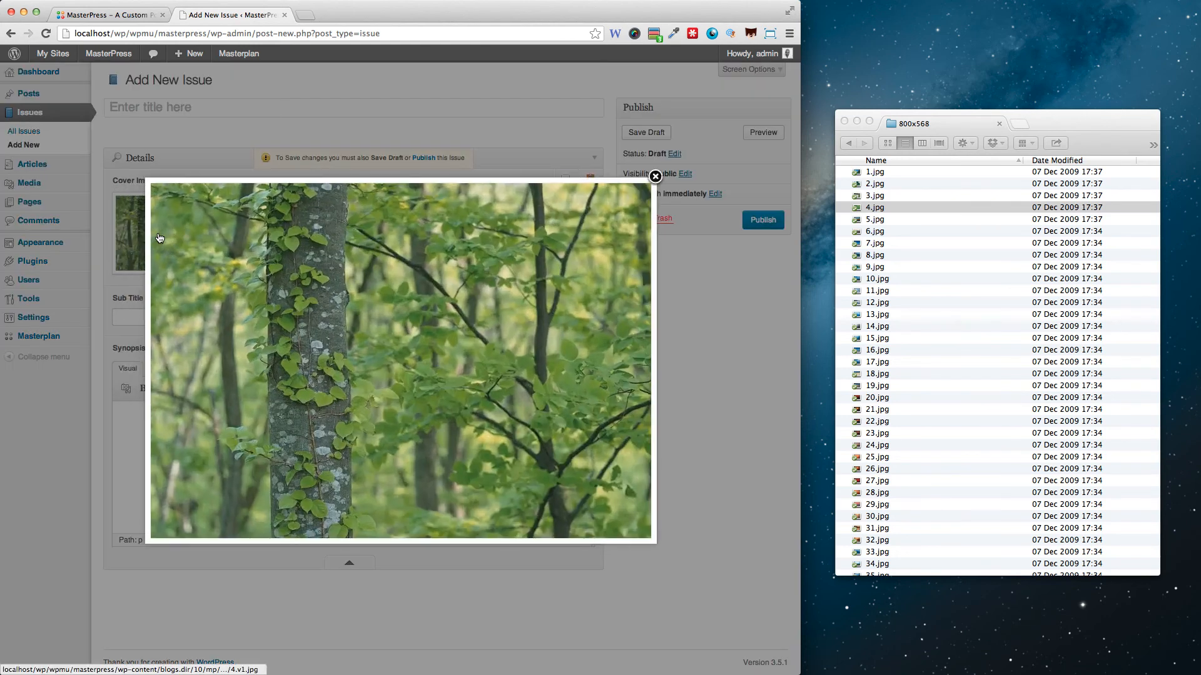
pyautogui.click(653, 177)
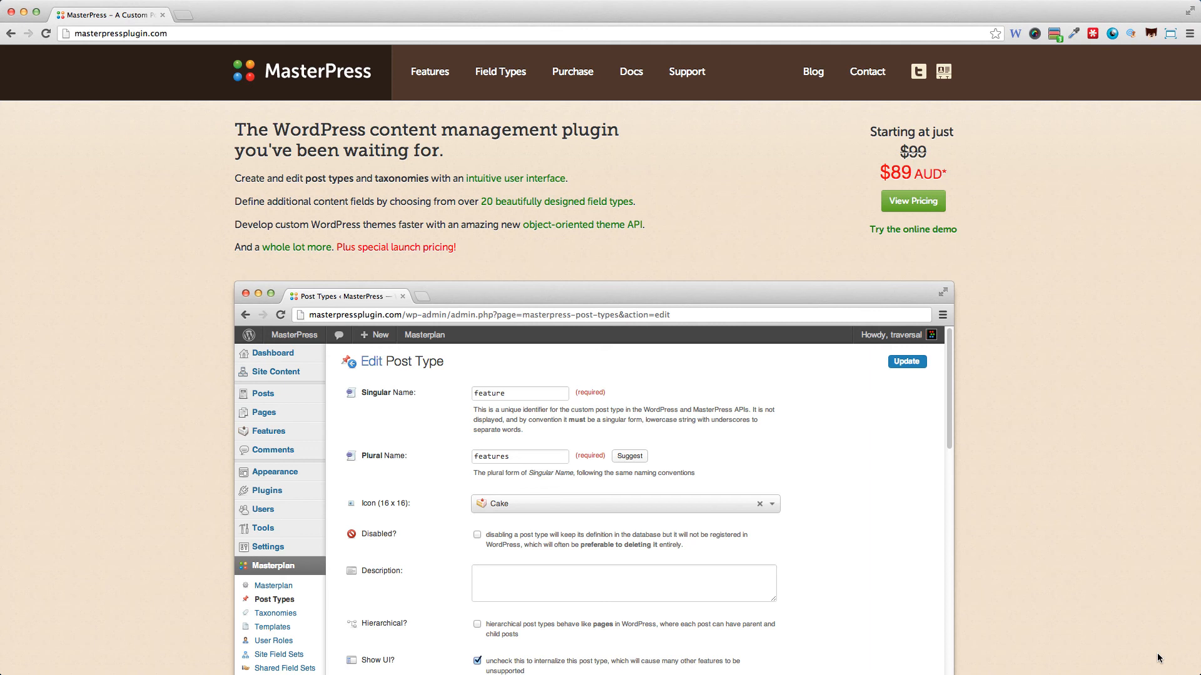
# Open the Getting Help page of the Getting Started Guide in the MasterPress documentation and read through it
pyautogui.click(627, 77)
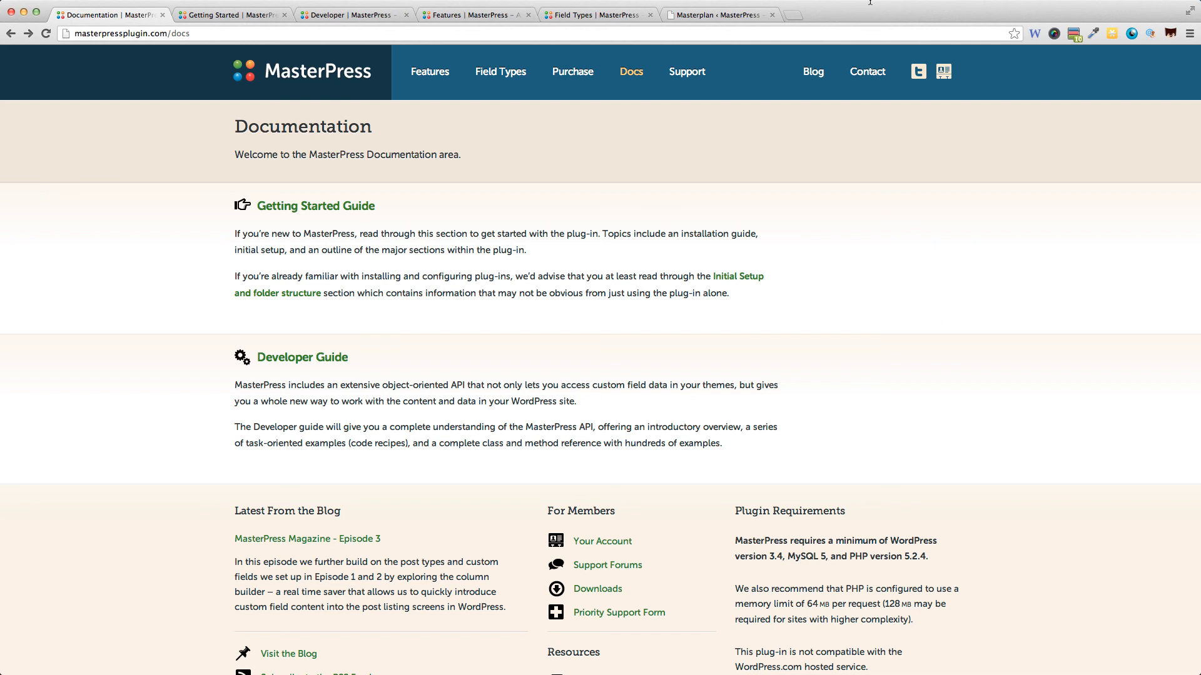
pyautogui.click(202, 17)
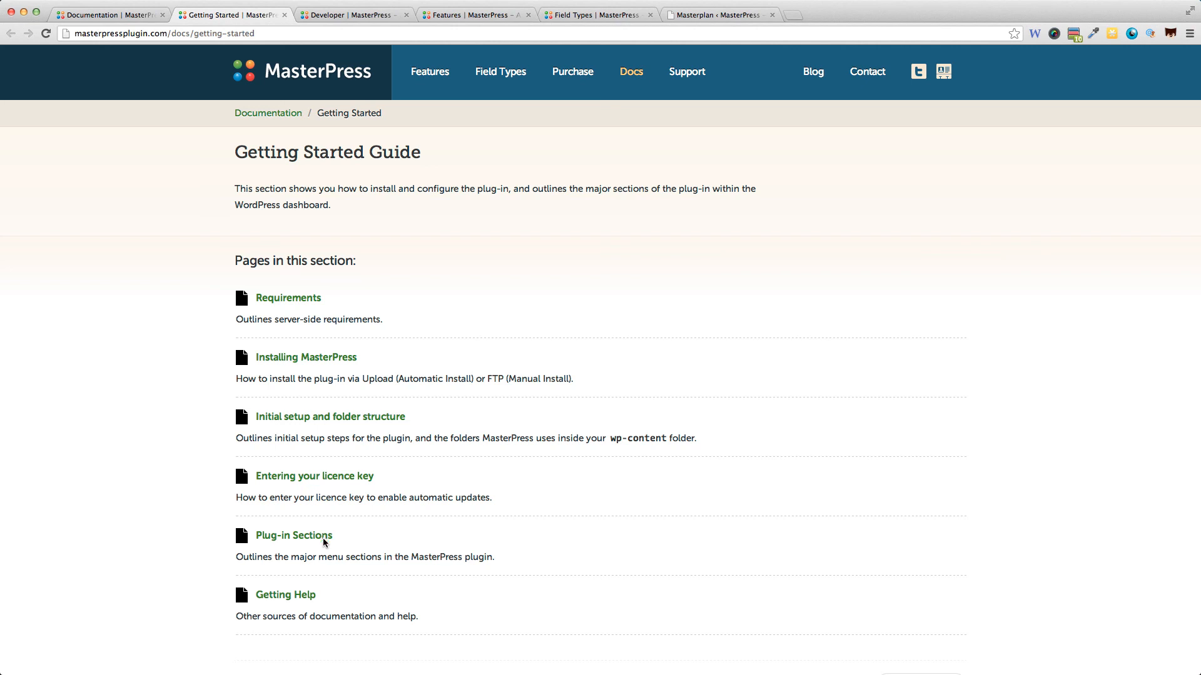
pyautogui.scroll(-1, 304, 592)
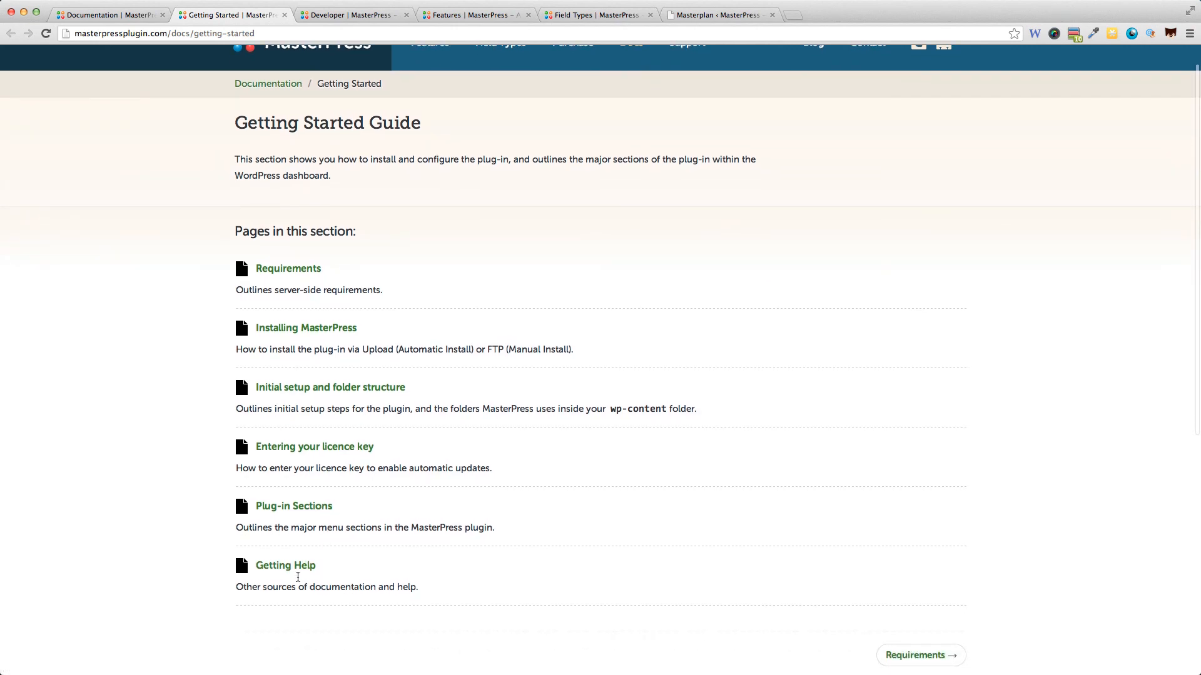
pyautogui.click(298, 567)
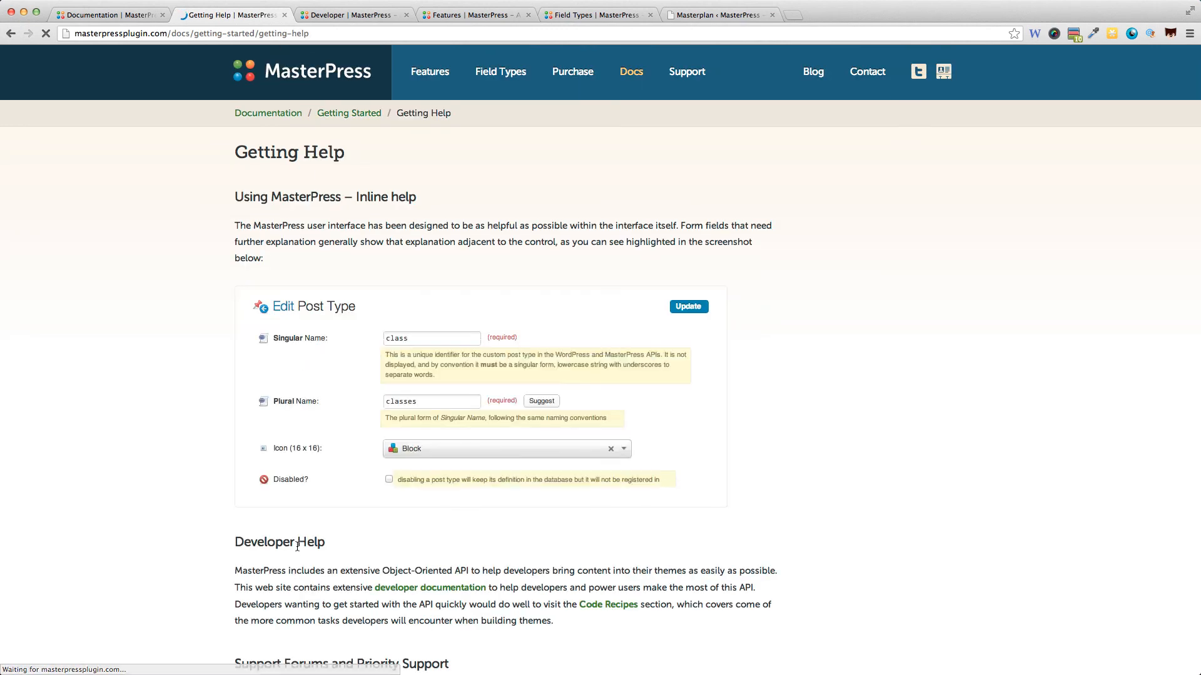
pyautogui.scroll(-5, 296, 525)
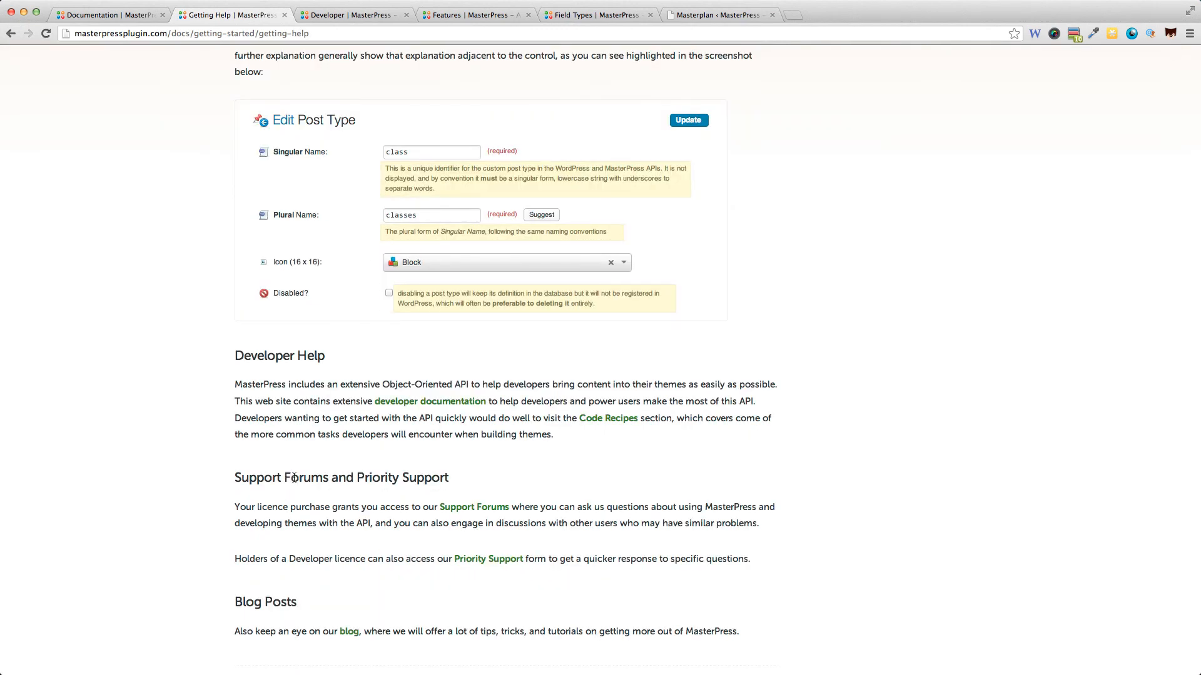
pyautogui.scroll(3, 294, 478)
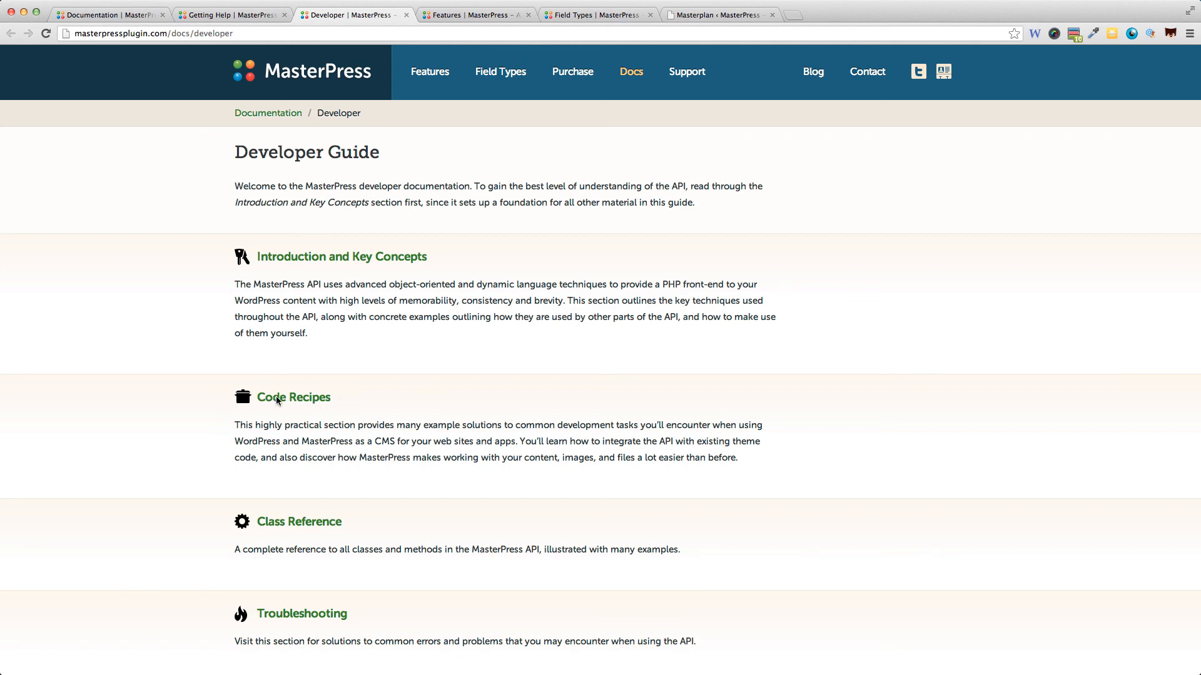
# Look over the Developer Guide sections, then open Introduction and Key Concepts and review its list of pages
pyautogui.scroll(-3, 297, 528)
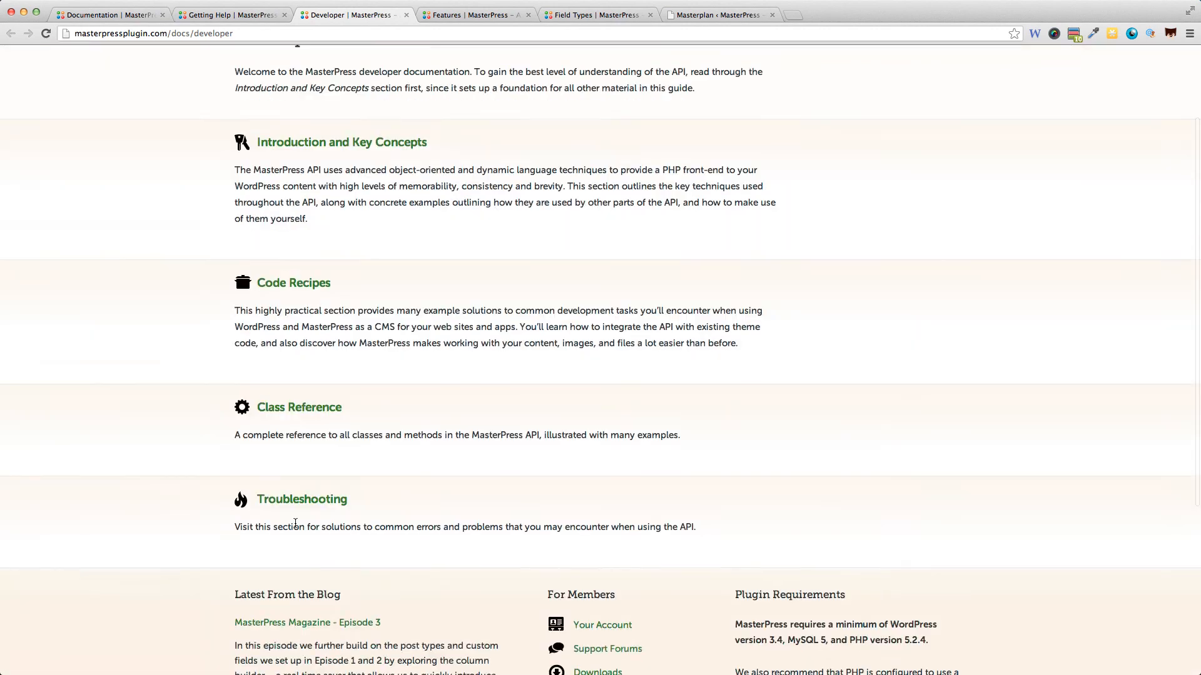
pyautogui.scroll(3, 297, 527)
pyautogui.click(312, 256)
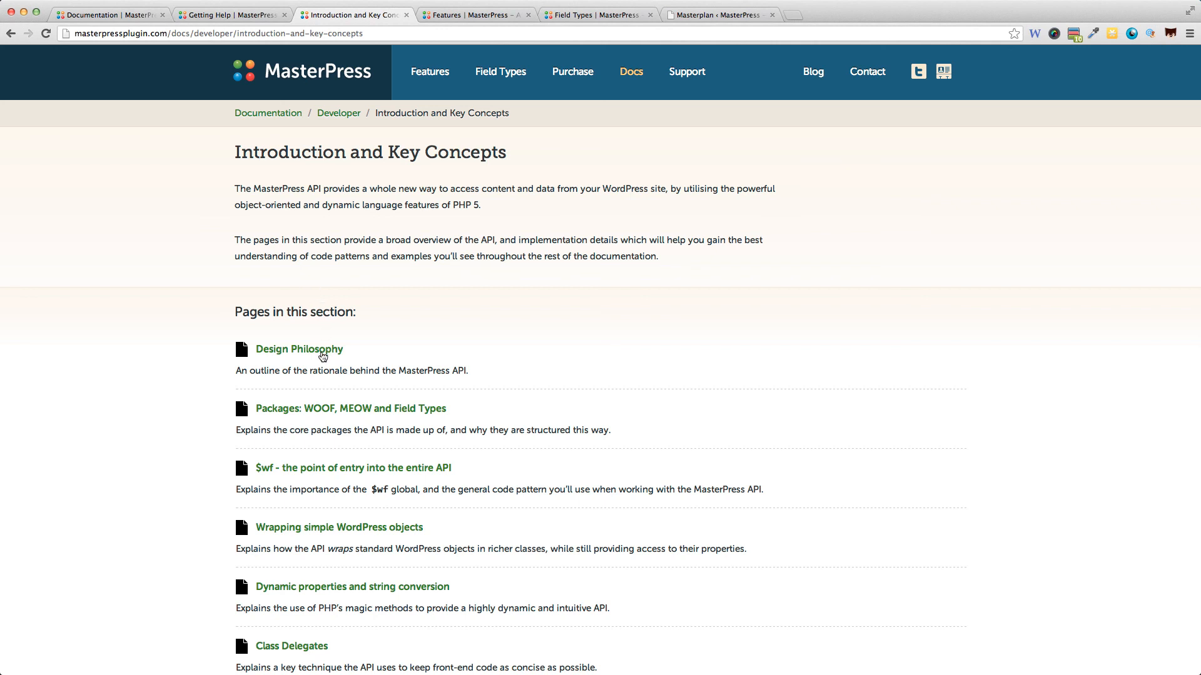
pyautogui.scroll(-1, 379, 418)
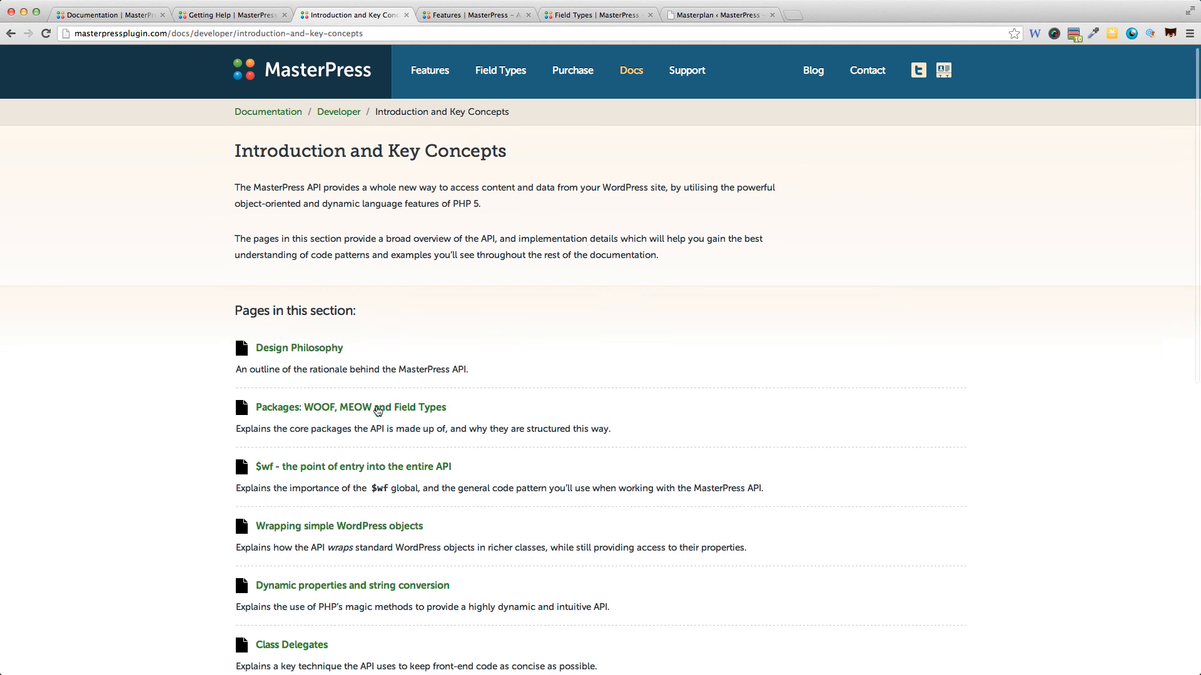
pyautogui.scroll(-2, 387, 446)
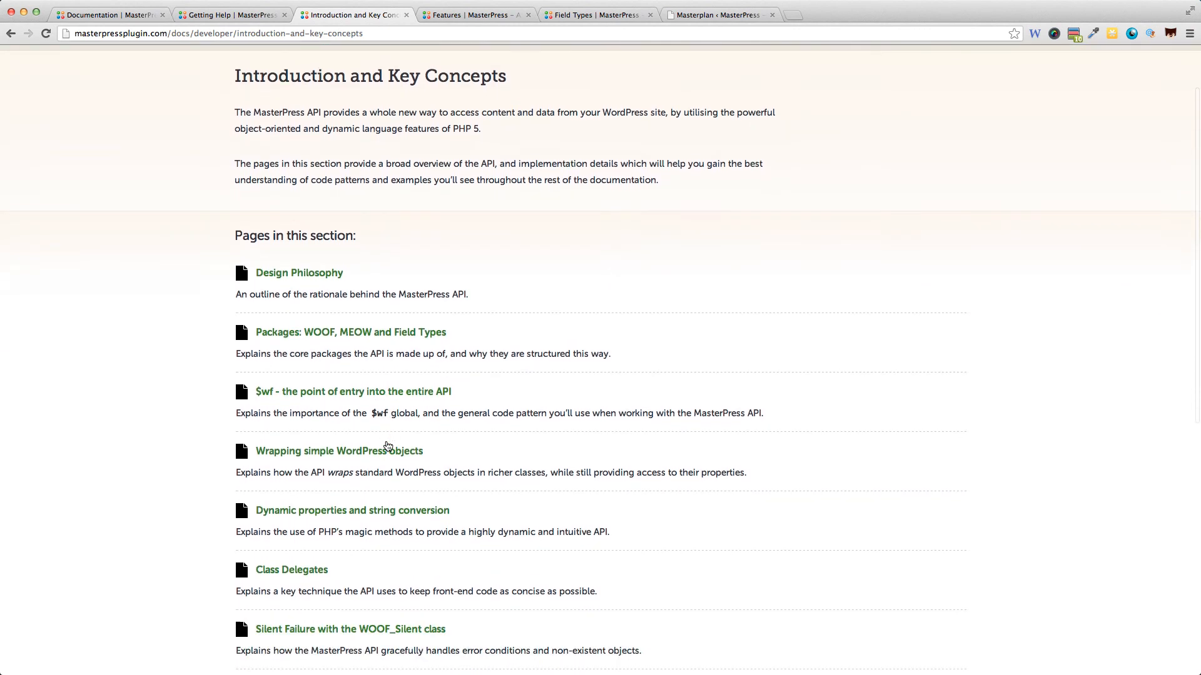
pyautogui.scroll(3, 387, 445)
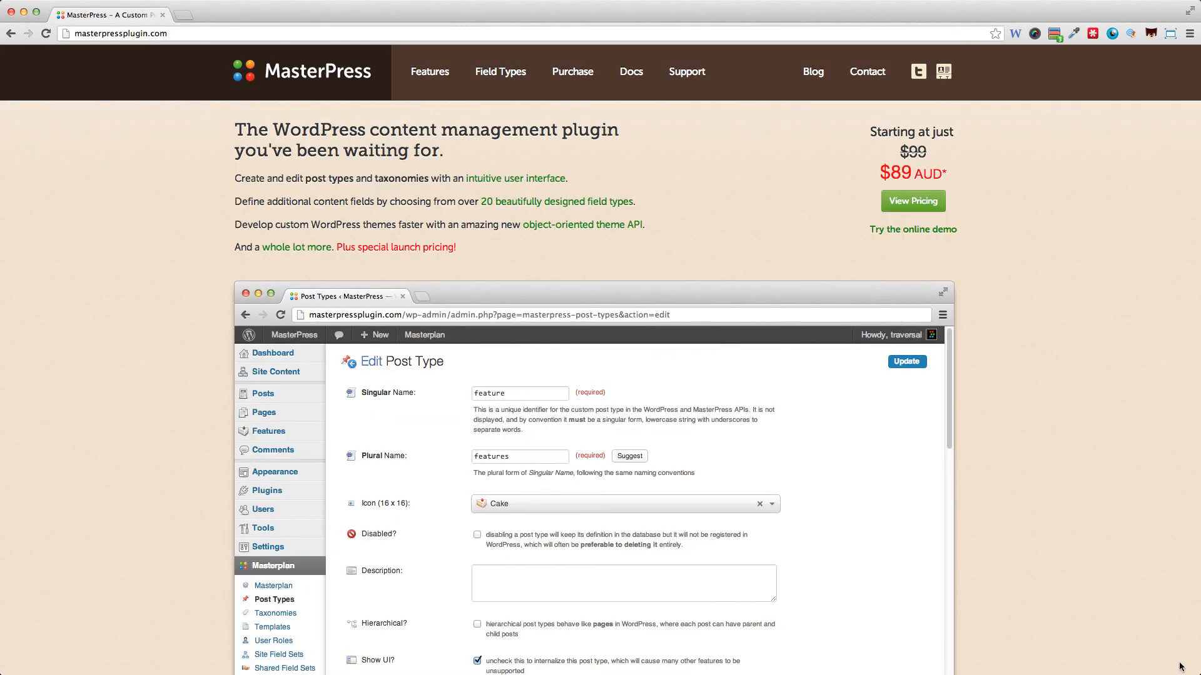